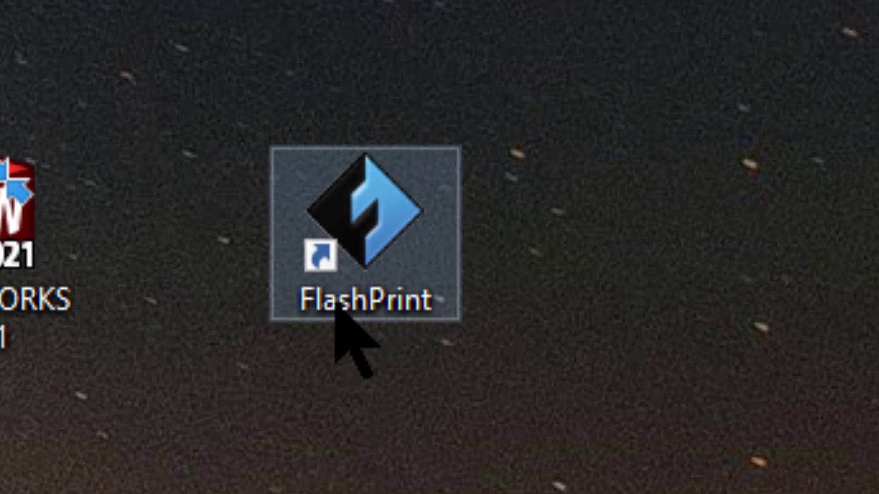
Launch FlashPrint and maximize its window on the empty Creator Max build volume
double_click(336, 309)
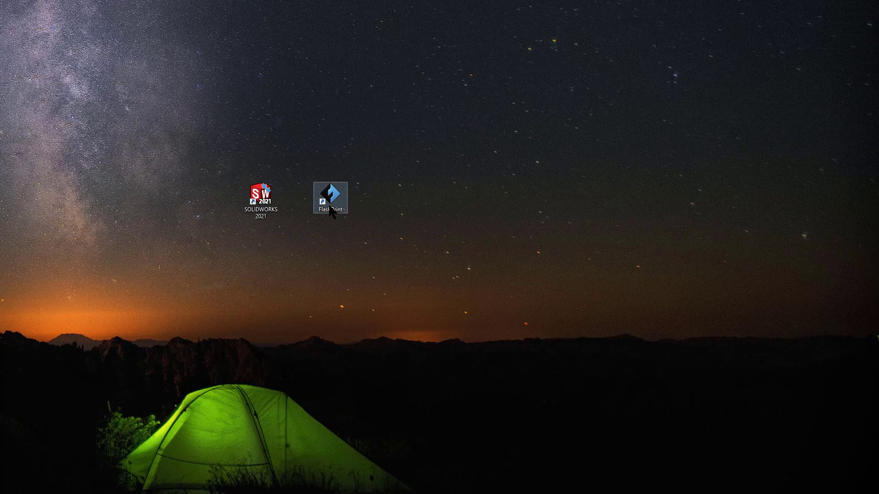
double_click(339, 203)
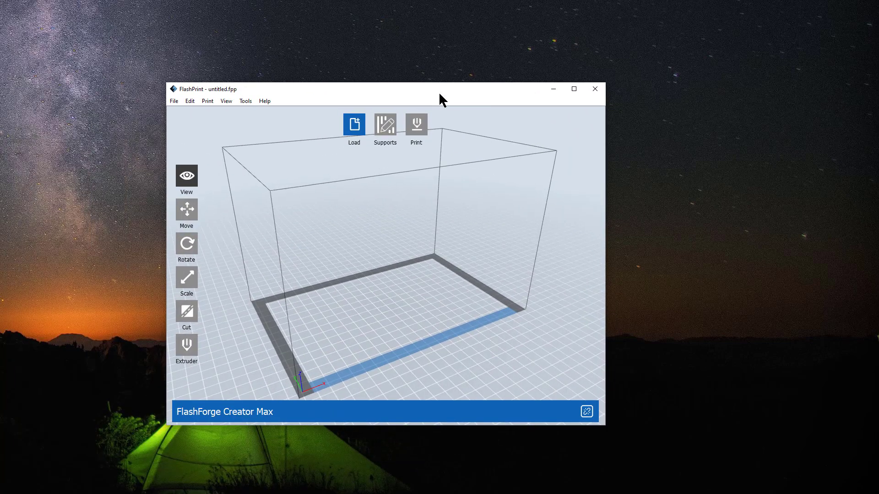
double_click(439, 93)
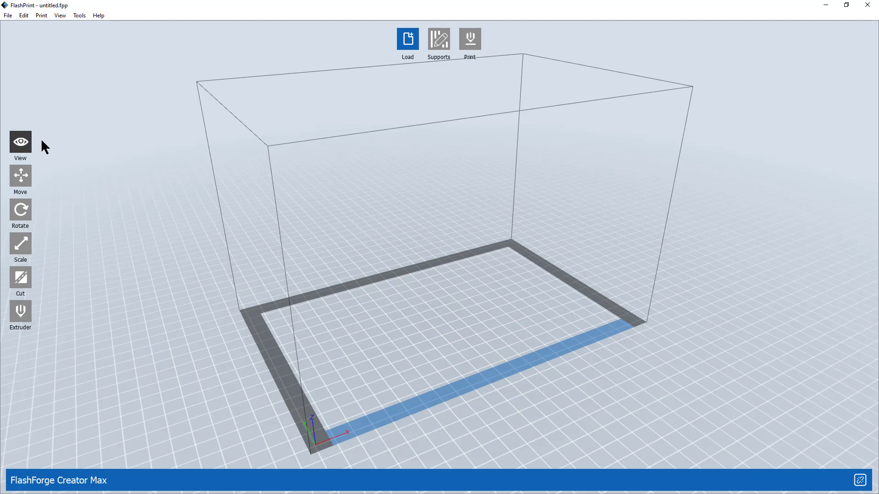
Set the printer's machine type to FlashForge Creator Max from the Print menu
left_click(42, 17)
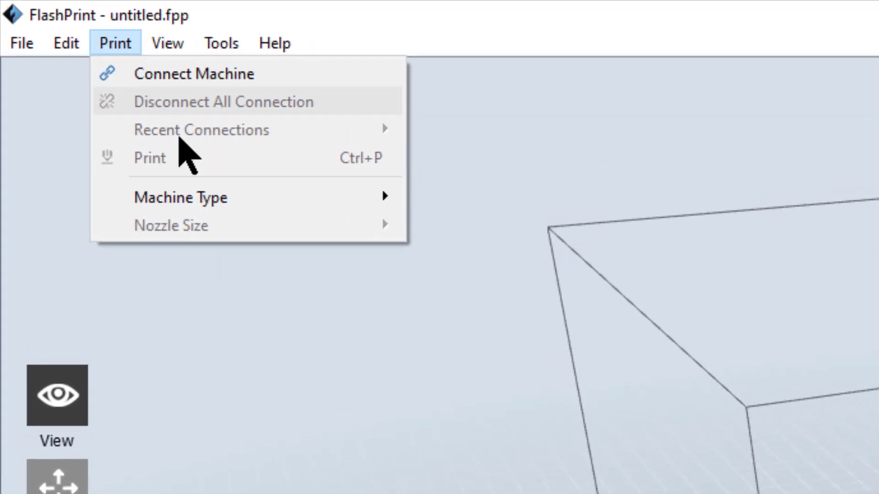
mouse_move(82, 79)
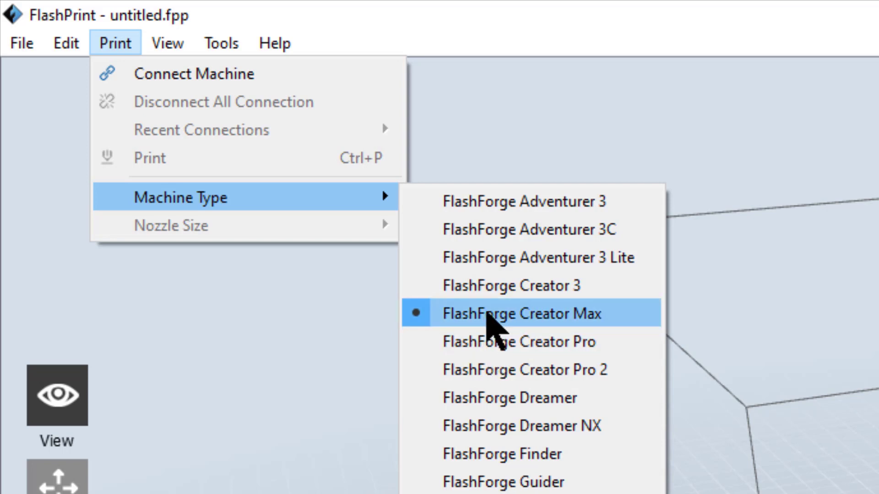
left_click(487, 315)
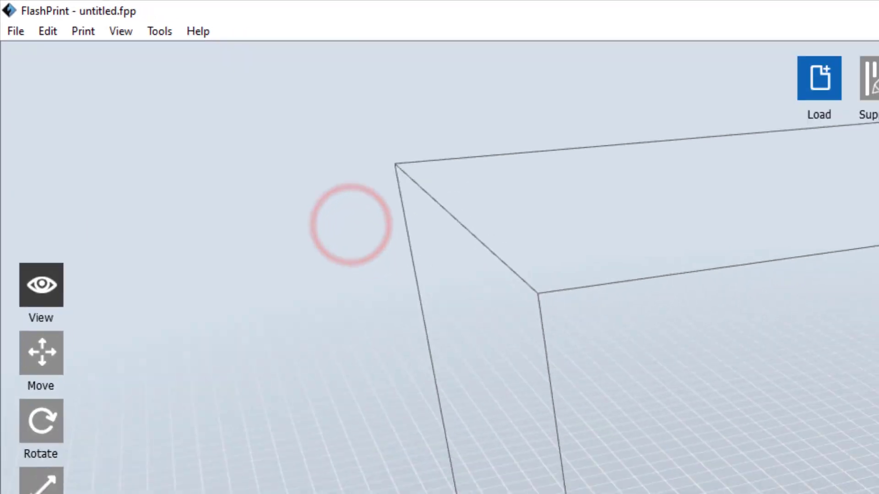
Bring up File Explorer on the 1.2.6 folder, select cup.STL, and move the window aside
key("alt+Tab")
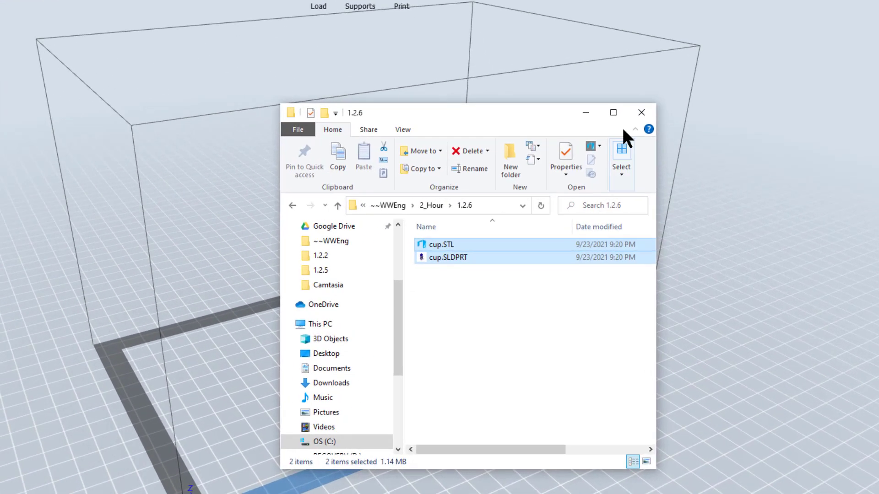
left_click(613, 112)
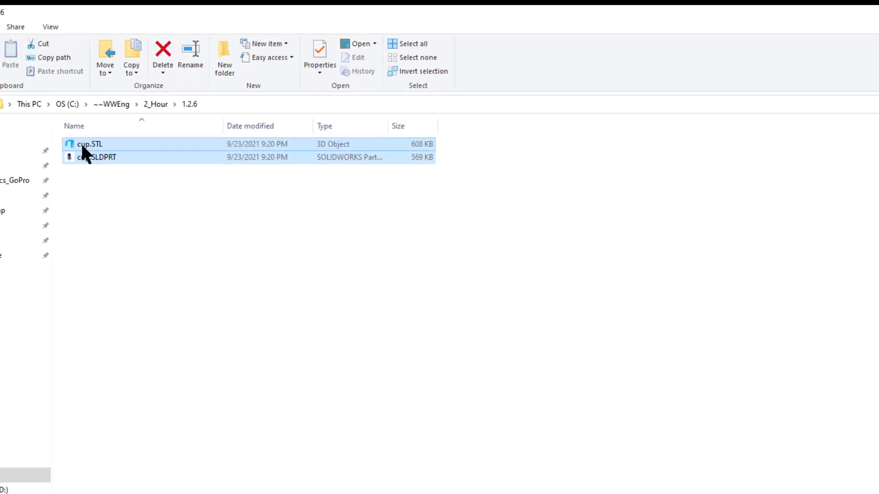
left_click(148, 164)
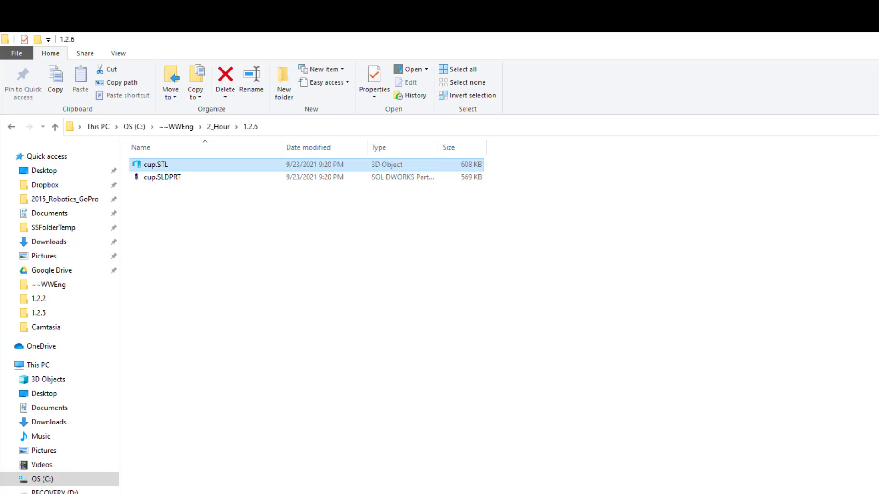
left_click(843, 10)
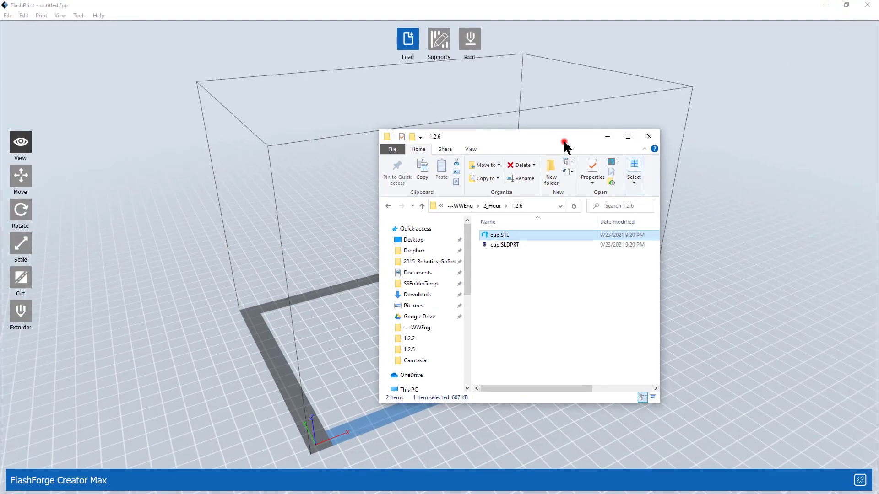
left_click_drag(564, 143, 196, 95)
Drop cup.STL onto the plate, minimize Explorer, nudge the cup right, then delete it
left_click_drag(147, 184, 452, 305)
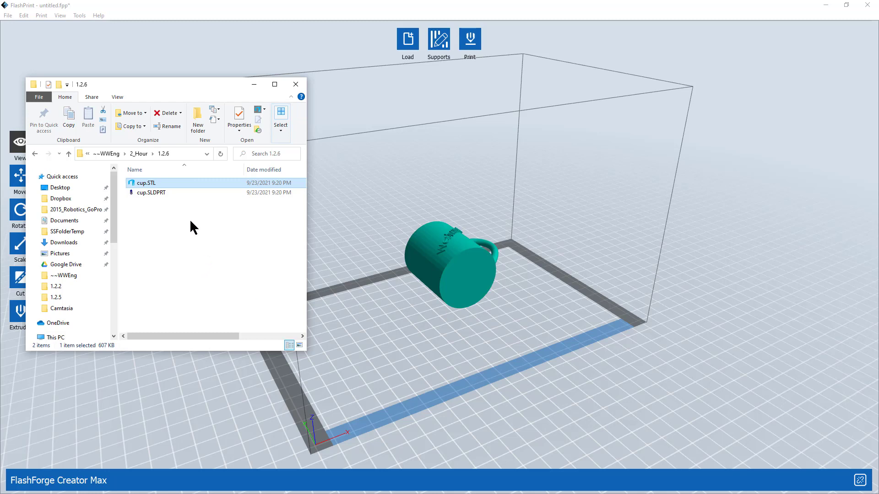
left_click(254, 85)
left_click(457, 275)
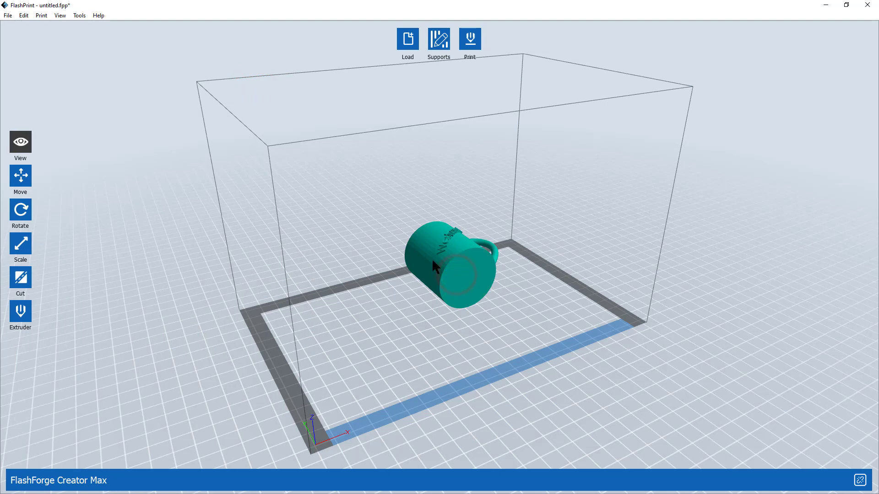
left_click(21, 175)
left_click_drag(422, 255, 442, 268)
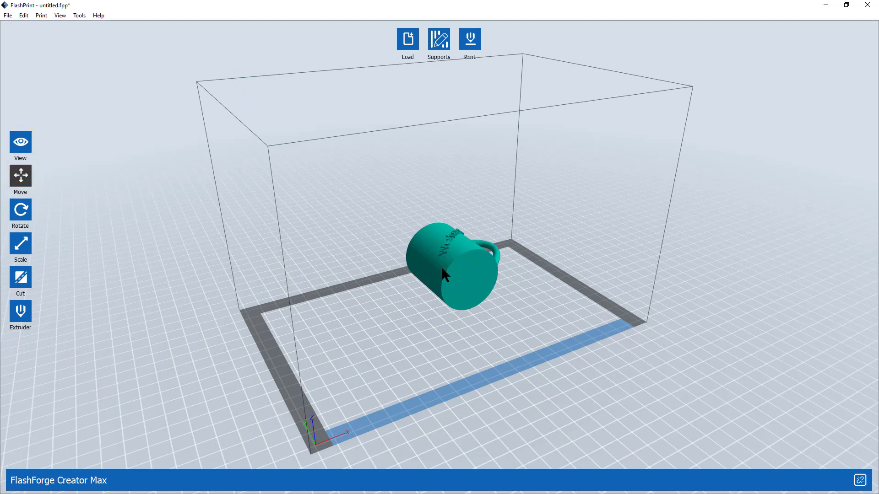
key("Delete")
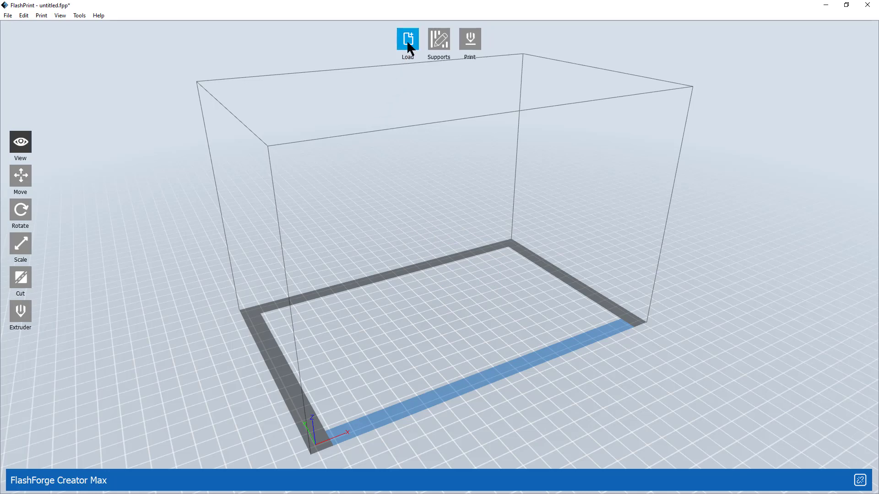
Load cup.STL from C:\~~WWEng\2_Hour\1.2.6 onto the Creator Max build plate
left_click(407, 41)
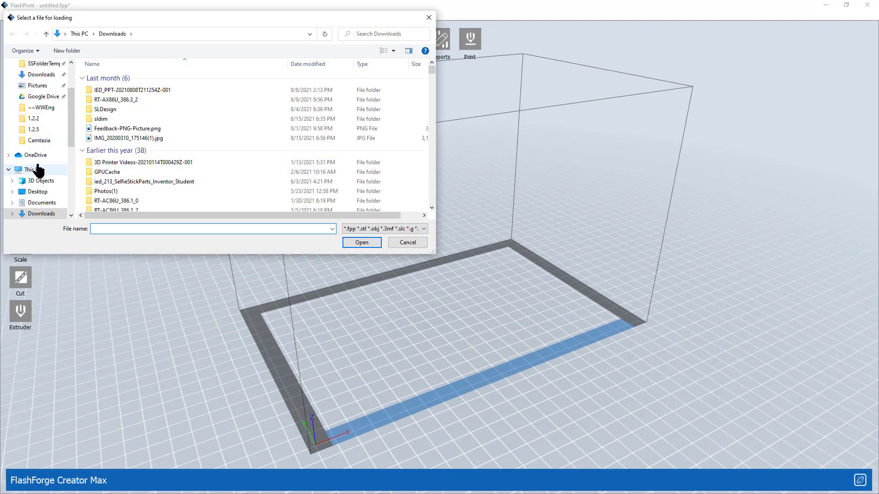
scroll(39, 170, "down", 2)
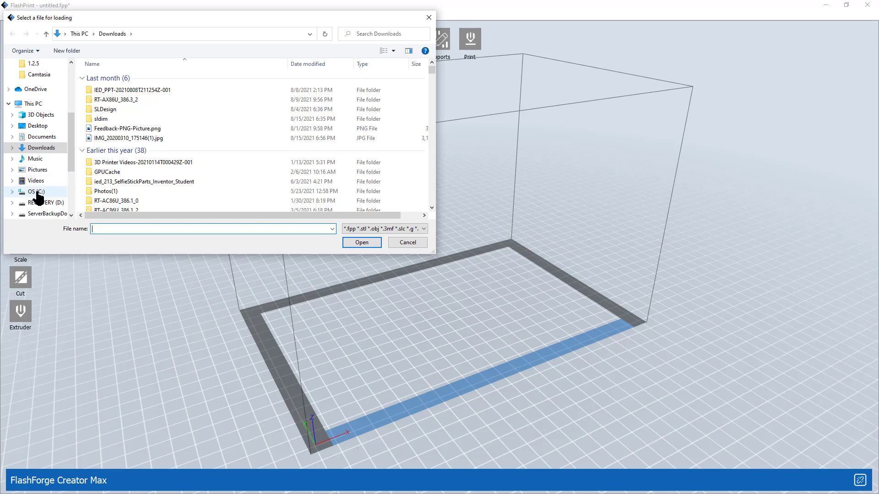
left_click(36, 193)
double_click(107, 98)
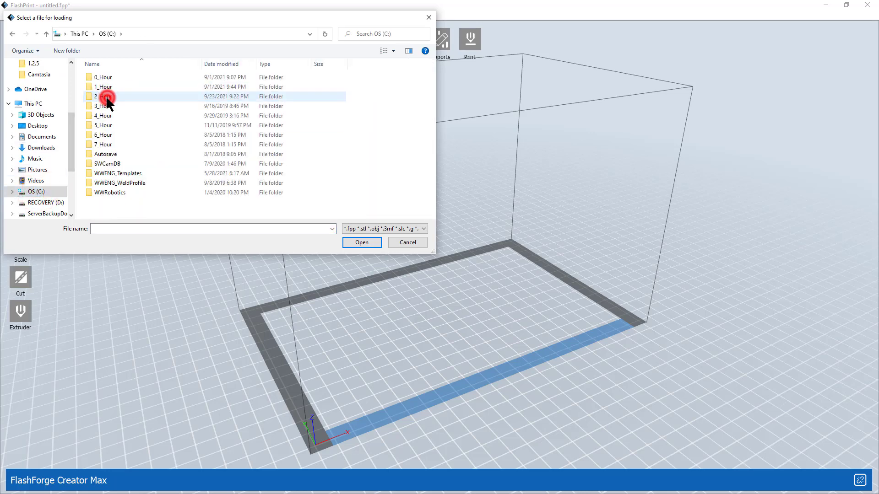
double_click(106, 98)
double_click(103, 105)
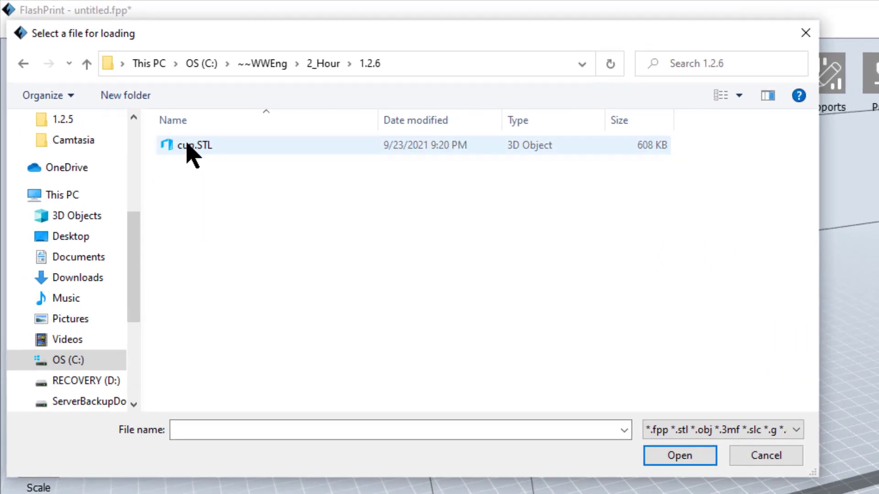
left_click(188, 146)
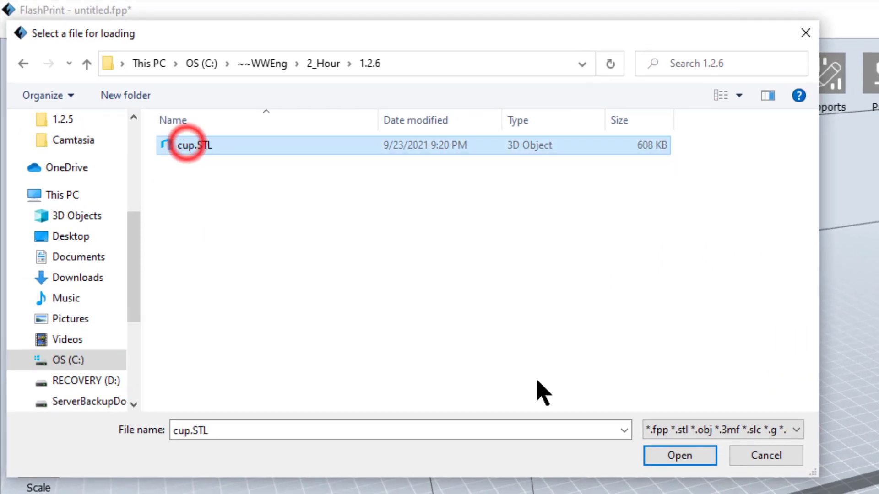
left_click(681, 456)
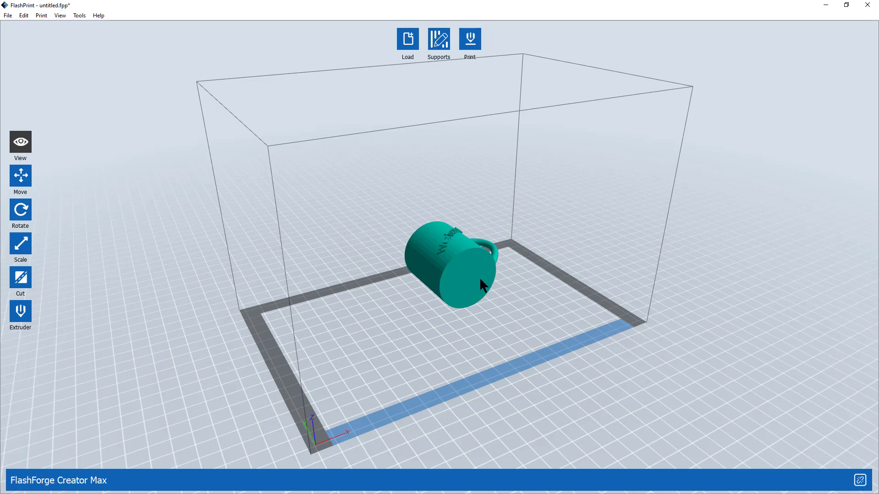
Zoom and orbit around the sideways cup and activate the Rotate tool
scroll(478, 297, "up", 6)
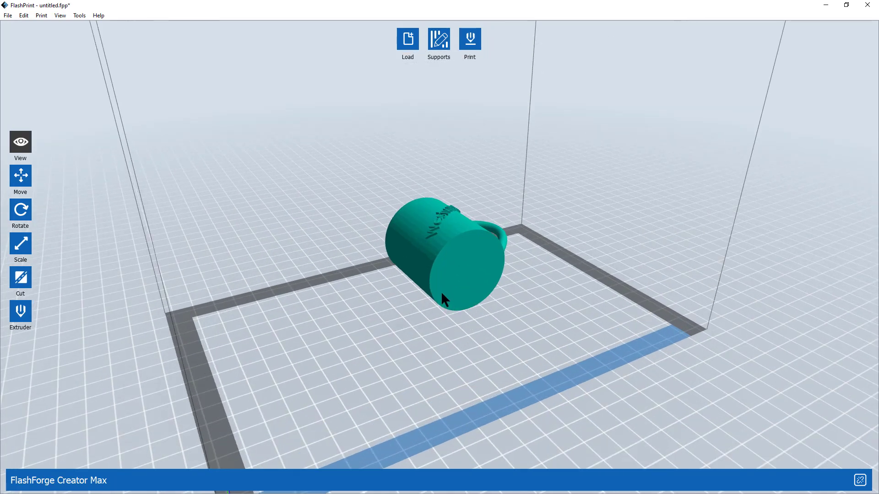
left_click_drag(441, 291, 394, 268)
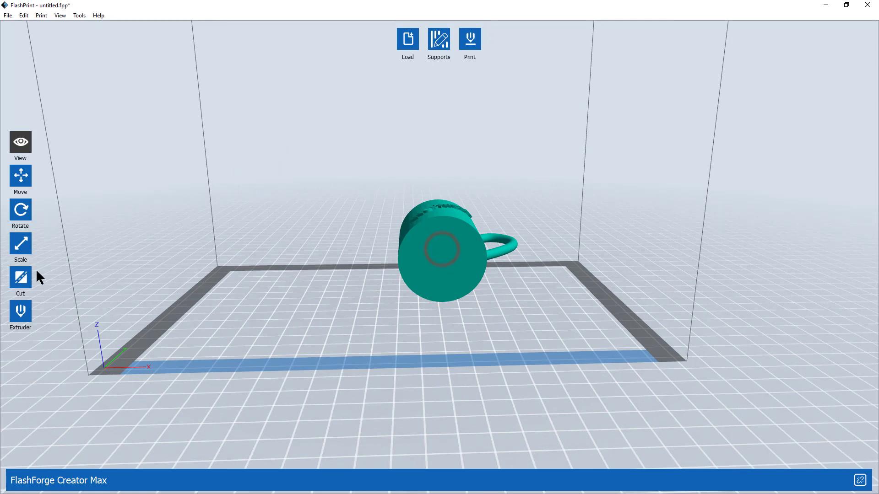
left_click(31, 212)
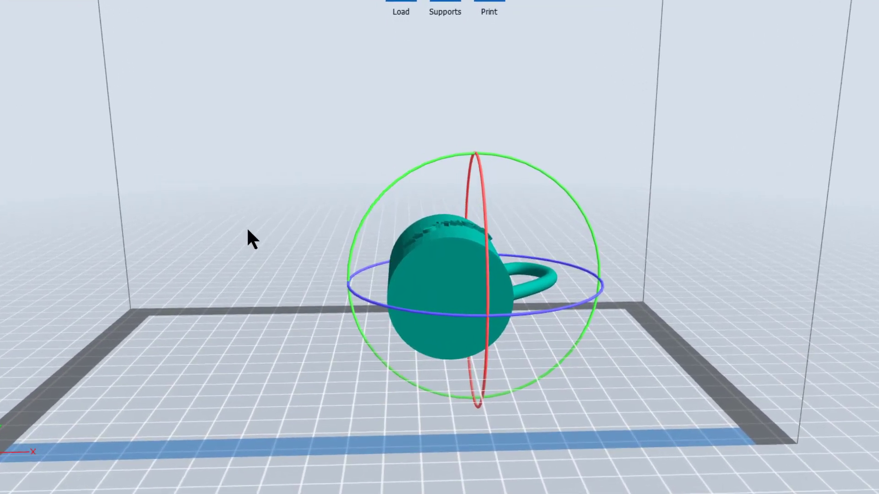
left_click_drag(248, 230, 261, 249)
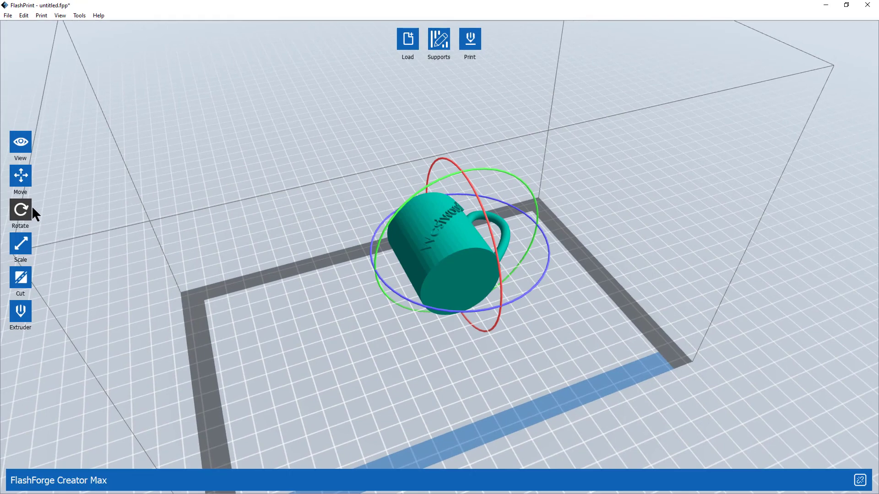
Rotate the mug in +90° steps about X and Y until it stands upright, opening up
left_click(31, 211)
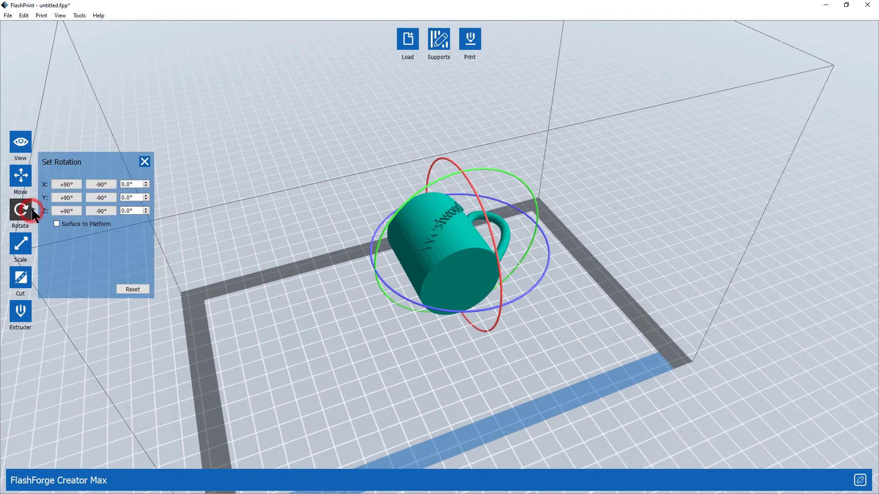
left_click(67, 184)
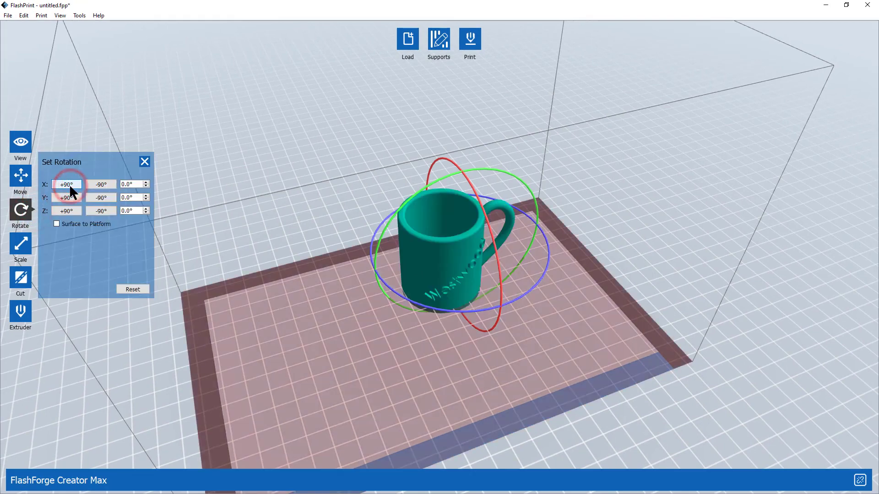
left_click(67, 184)
left_click(69, 184)
left_click(69, 184)
left_click(69, 185)
left_click(67, 198)
left_click(66, 197)
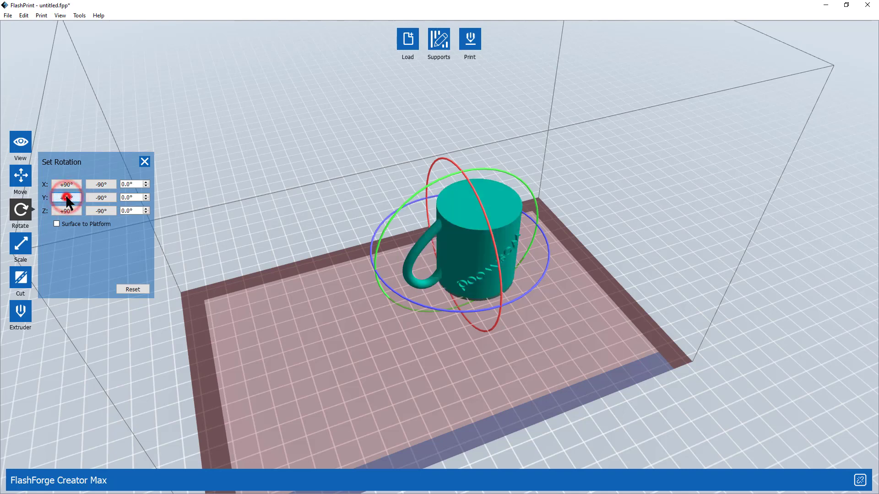
left_click(67, 198)
left_click(67, 198)
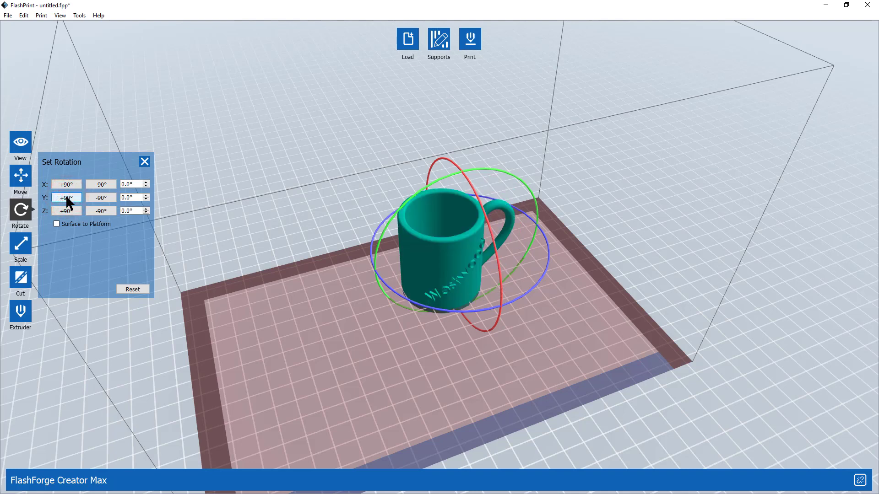
Turn the mug in +90° steps about the vertical axis until the handle faces right, then close the panel
left_click(66, 211)
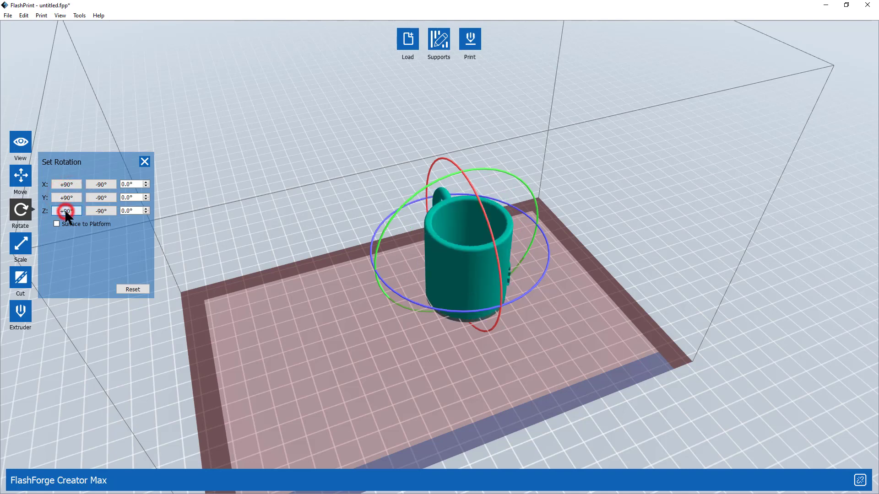
left_click(66, 211)
left_click(66, 211)
left_click(66, 211)
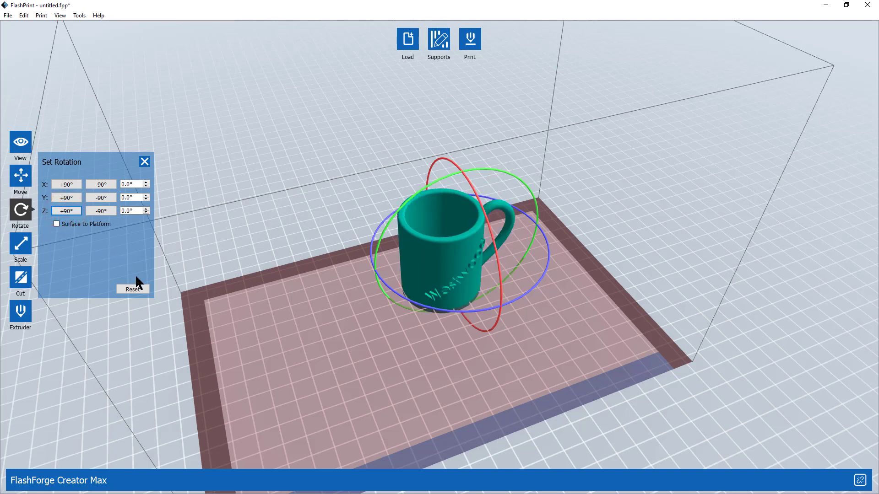
left_click(145, 162)
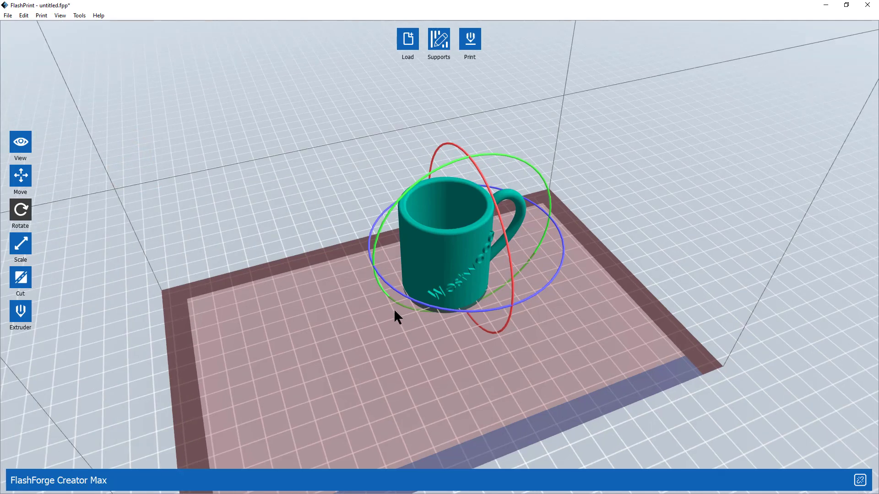
Zoom out and orbit to view the whole build volume from beneath the bed
scroll(395, 311, "down", 3)
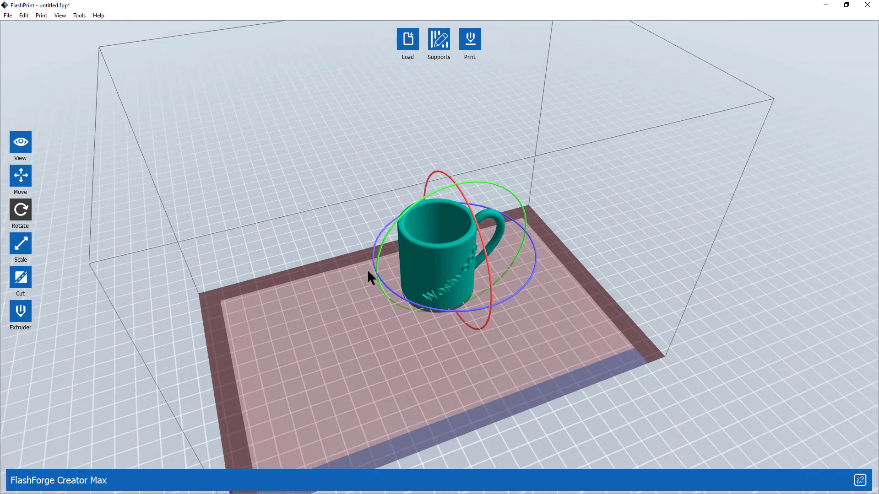
left_click_drag(366, 268, 350, 250)
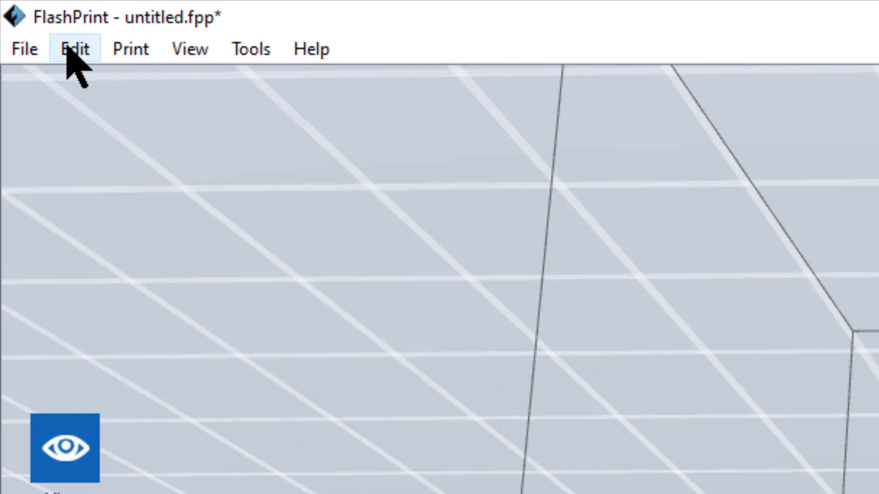
Run Edit > Auto Layout All with 2.0mm spacing, then orbit to view the mug's base
left_click(72, 57)
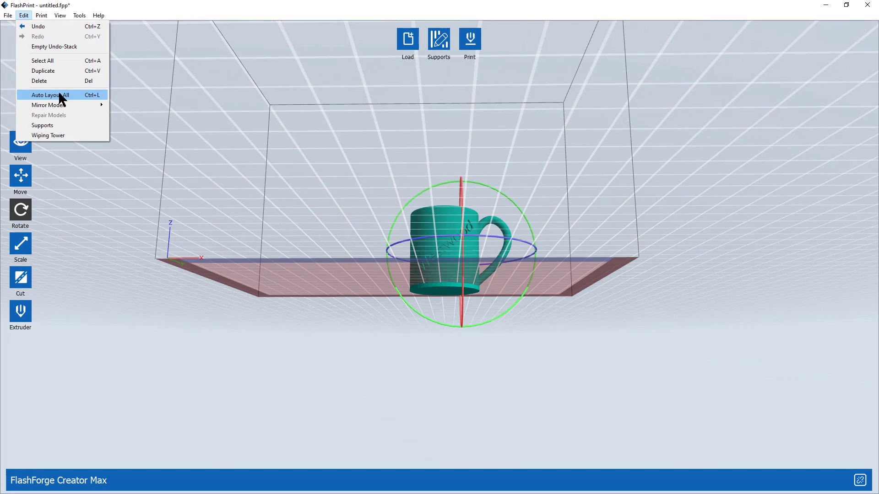
left_click(60, 95)
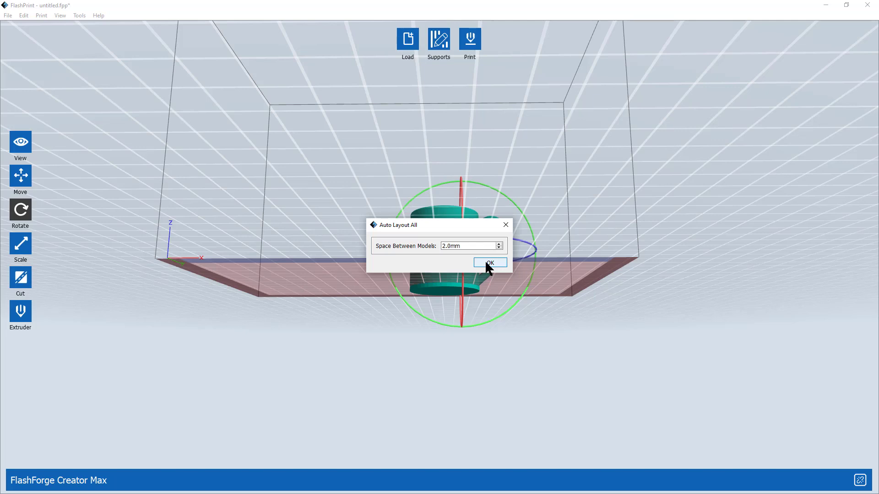
left_click(486, 263)
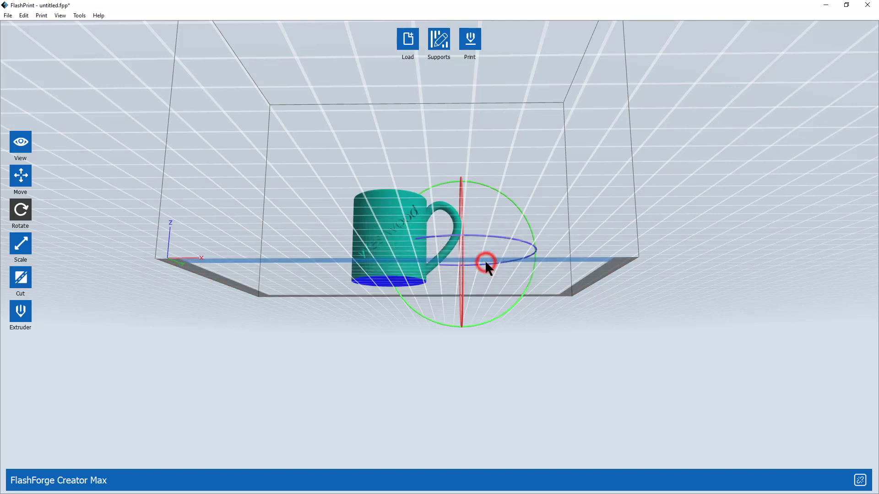
scroll(413, 246, "up", 3)
mouse_move(414, 236)
left_mouse_down()
mouse_move(405, 167)
mouse_move(410, 218)
mouse_move(434, 216)
mouse_move(418, 221)
left_mouse_up()
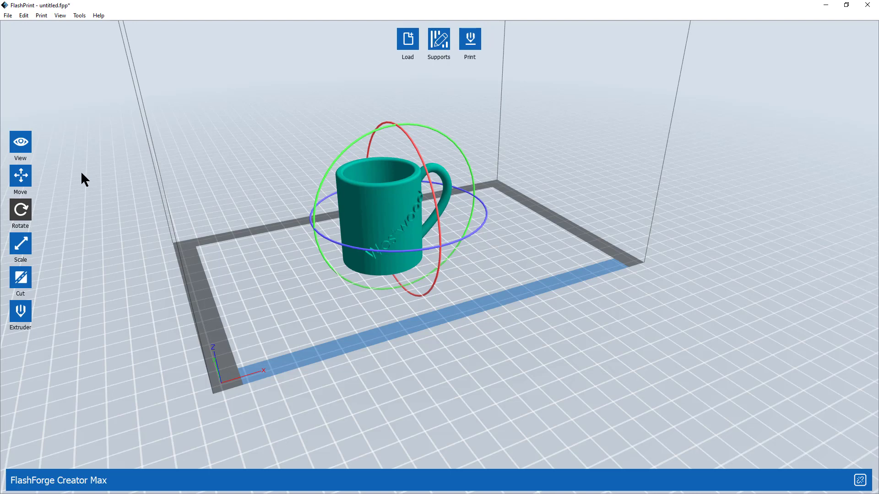
Drag the mug off-centre with Move, then re-centre it using Auto Layout All at 2.0mm
left_click(22, 171)
left_click_drag(378, 235, 478, 290)
left_click(23, 15)
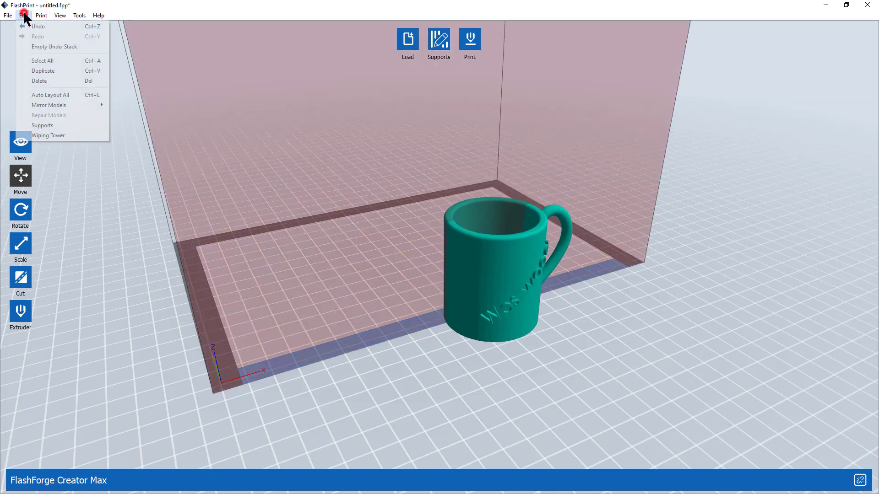
left_click(51, 92)
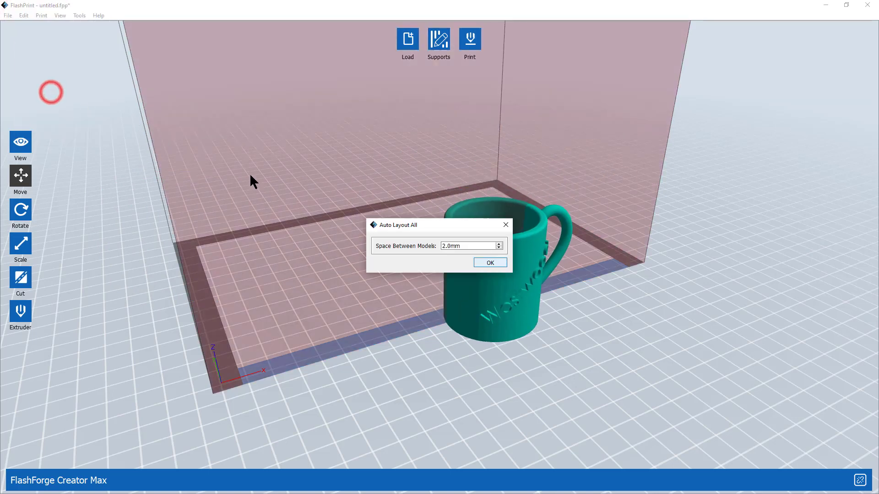
left_click(479, 260)
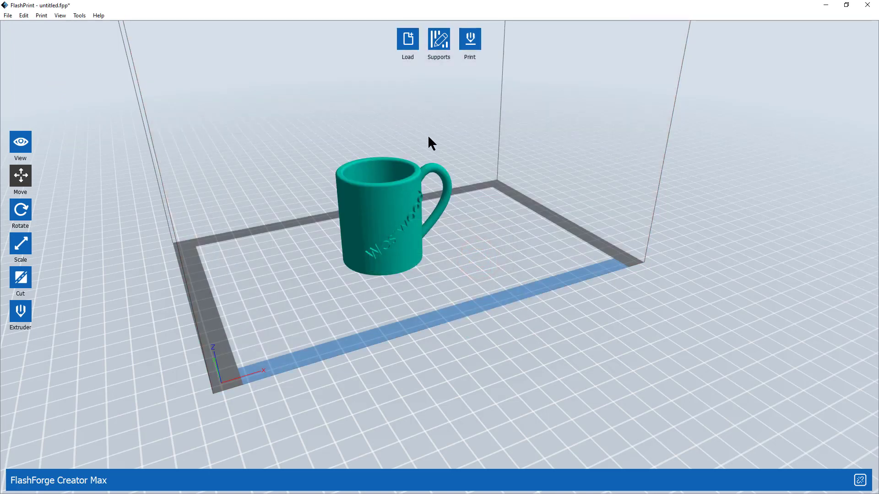
Reset to the front home view with Ctrl+0 and enter supports editing mode
right_click_drag(423, 120, 418, 118)
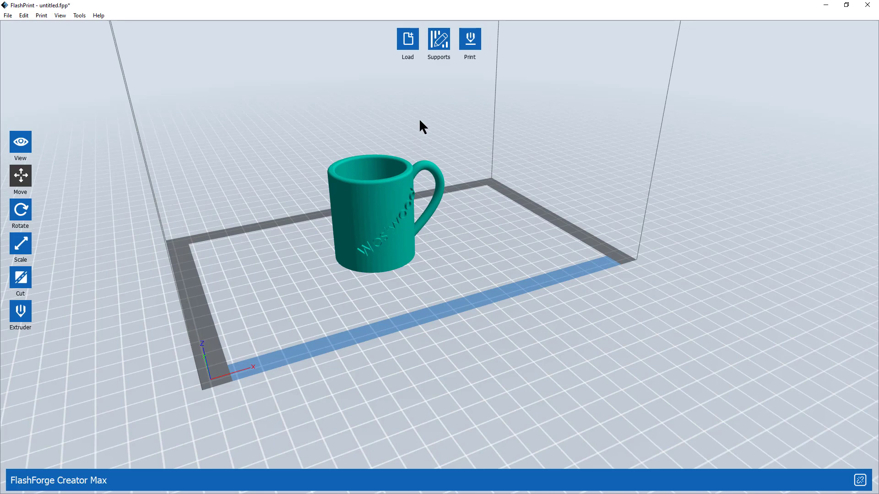
key("ctrl+0")
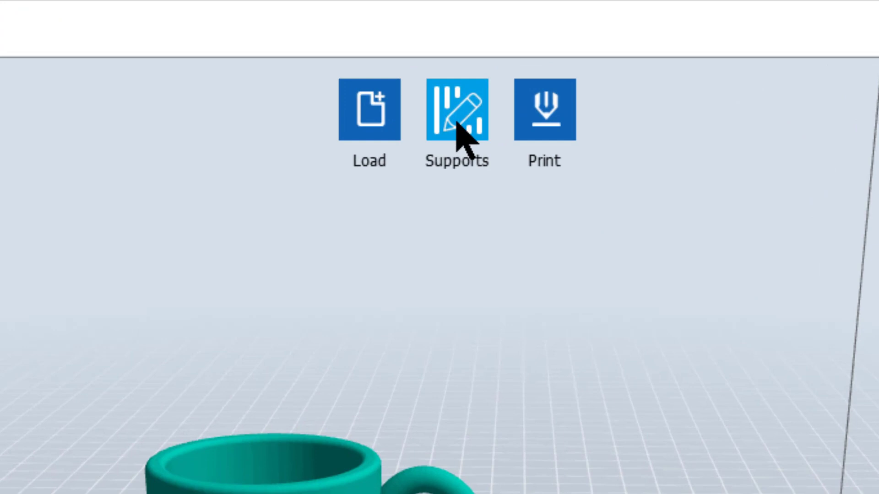
left_click(439, 44)
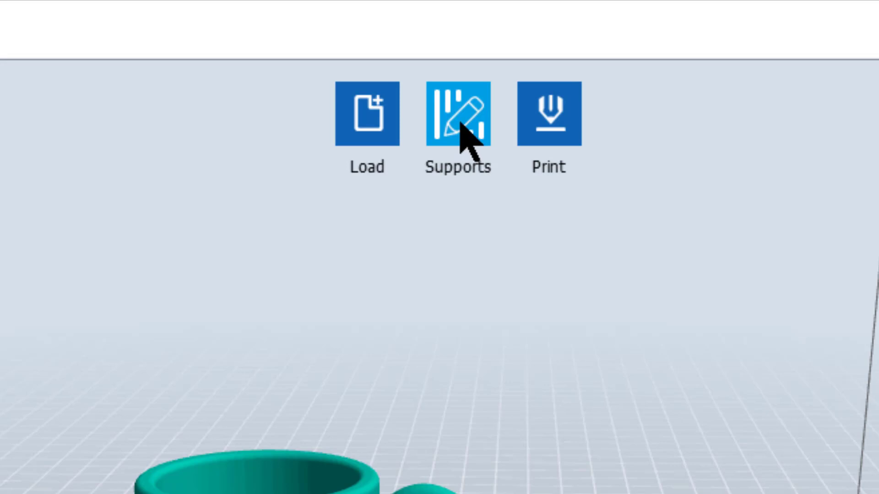
left_click(461, 123)
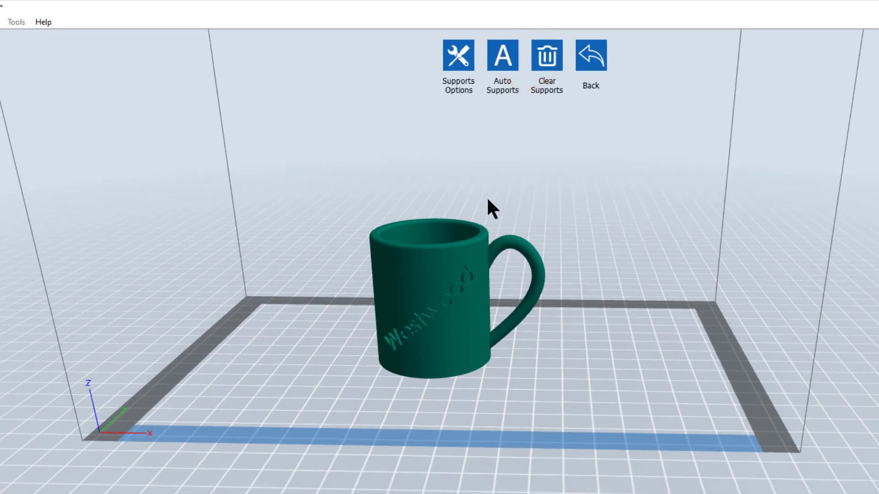
Switch the support type to Linear pillars of 1.5mm with a 55° overhang threshold
left_click(458, 64)
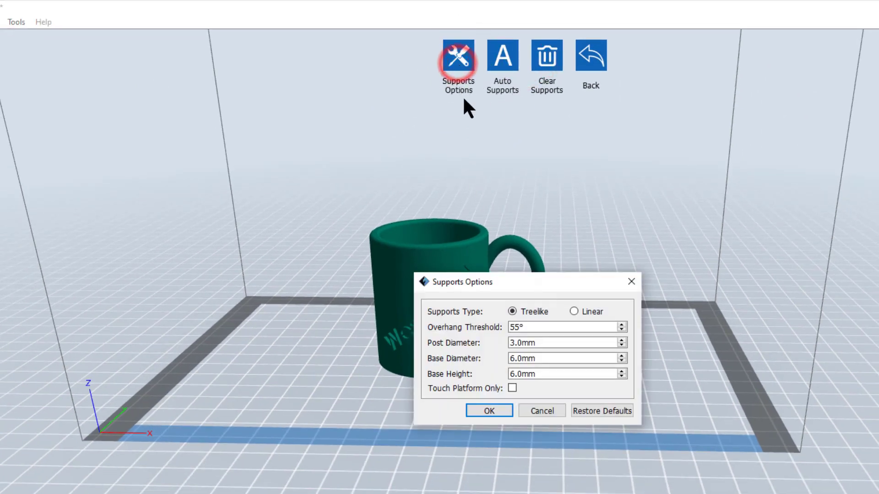
left_click(575, 312)
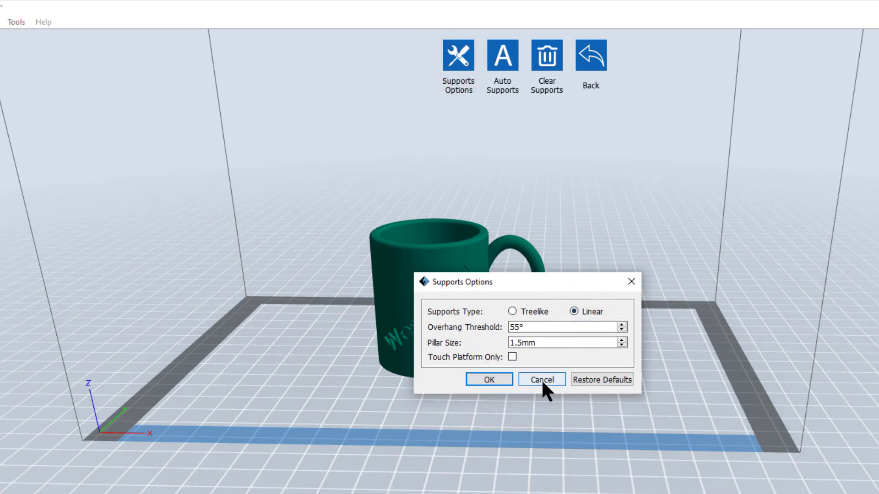
left_click(489, 380)
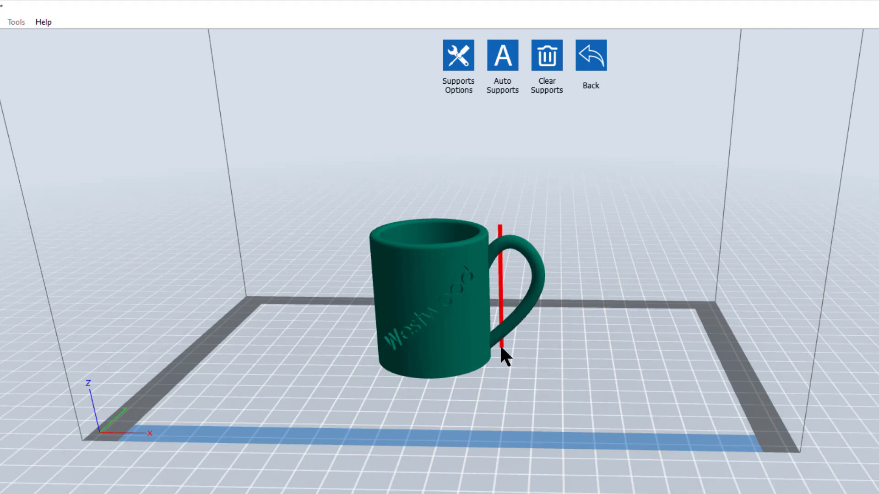
Add manual pillar supports under the handle's lower end and inner top
scroll(501, 355, "down", 3)
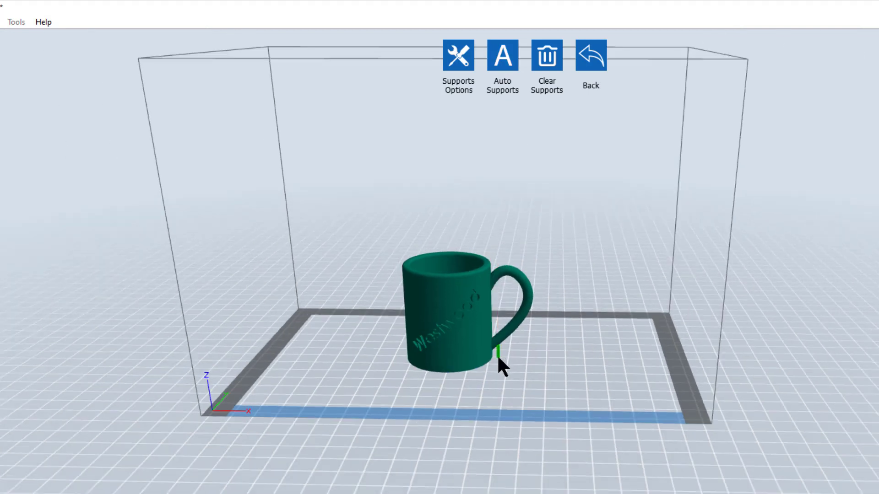
scroll(498, 356, "up", 5)
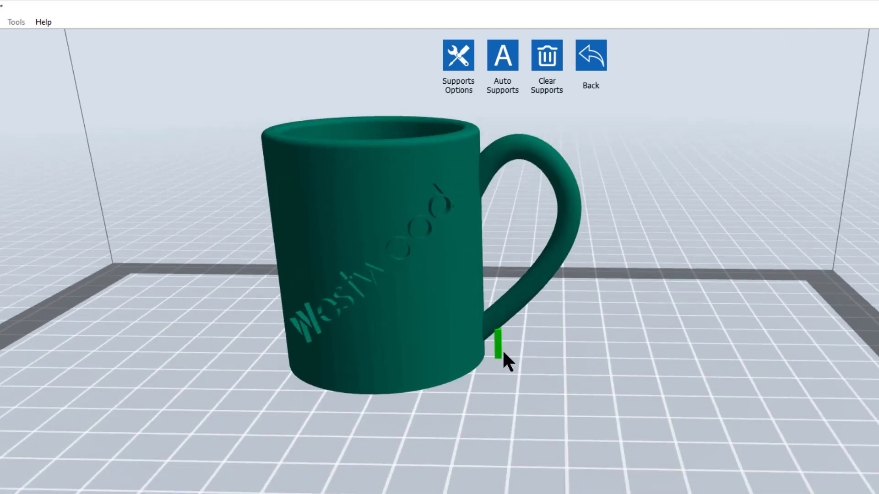
left_click(508, 357)
left_click(554, 174)
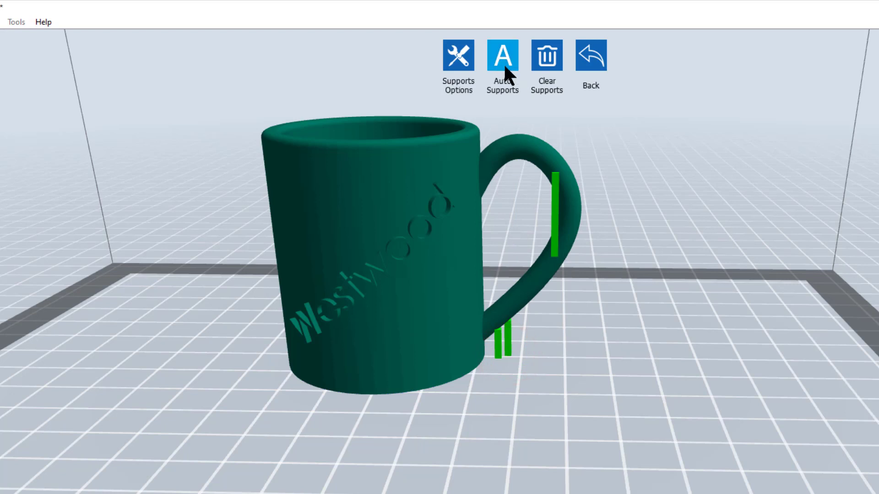
Generate automatic supports for the whole mug, replacing the manual ones
left_click(505, 56)
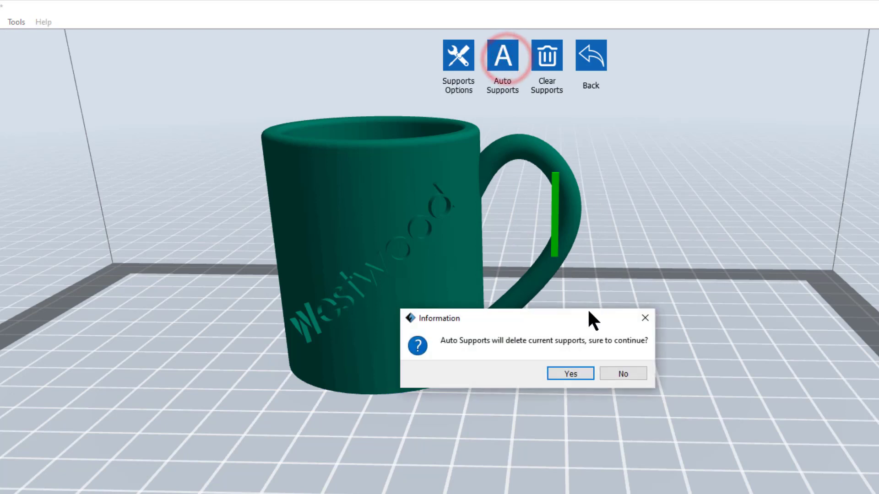
left_click(584, 373)
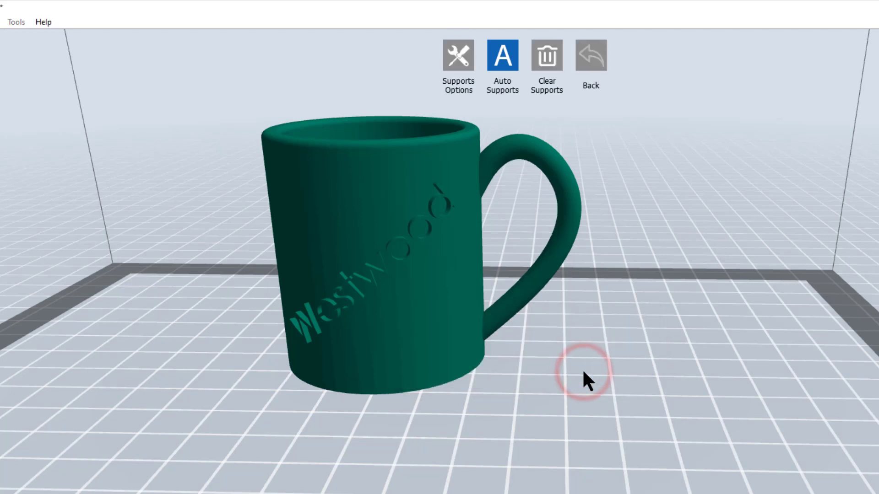
left_click(596, 370)
Place a linear support beneath the lower curve of the handle
scroll(560, 363, "up", 5)
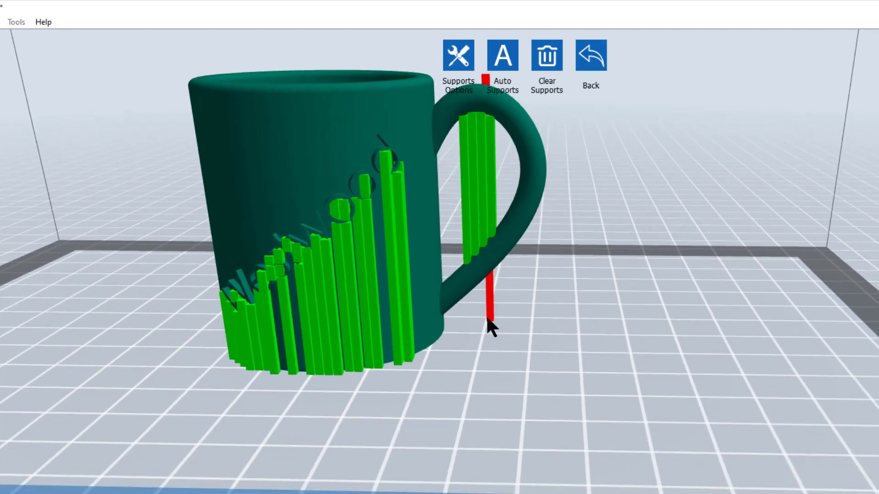
scroll(473, 316, "down", 3)
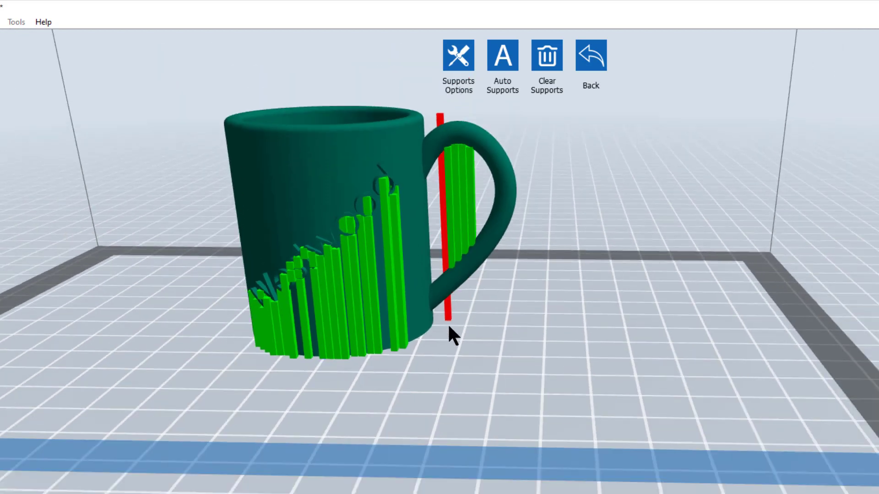
scroll(453, 320, "up", 3)
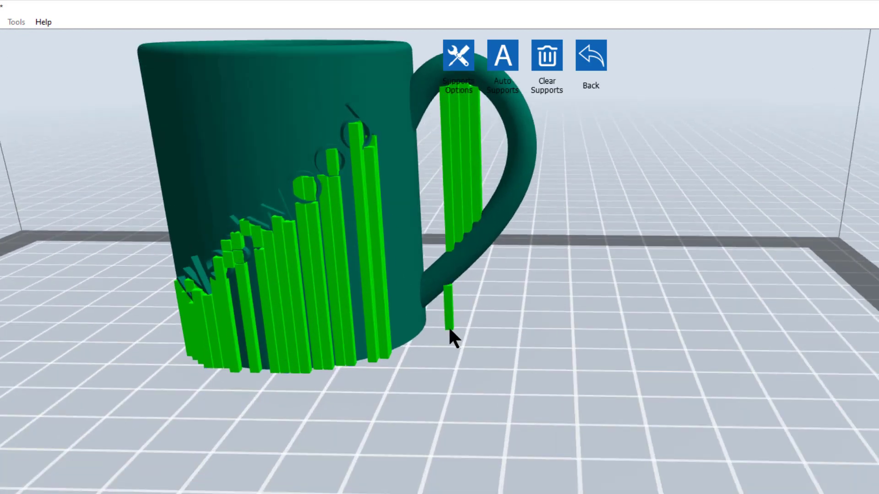
left_click(449, 326)
scroll(448, 326, "up", 3)
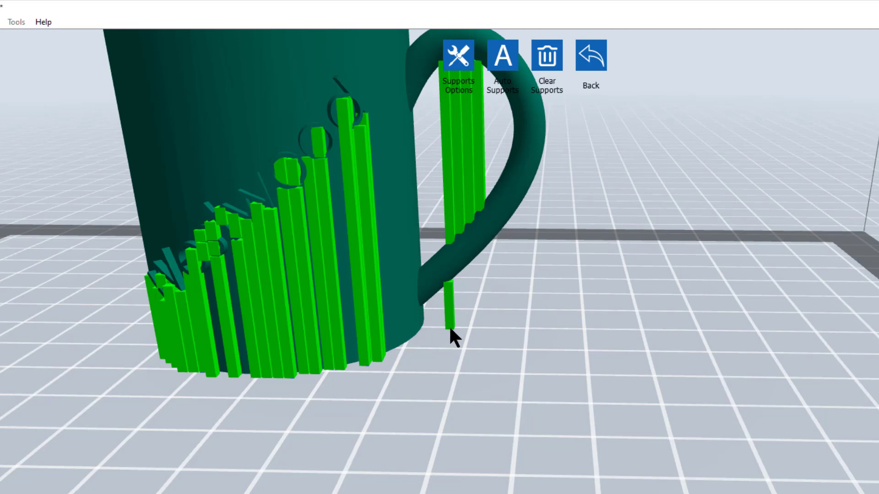
Add a row of rising supports along the handle's underside
left_click(450, 328)
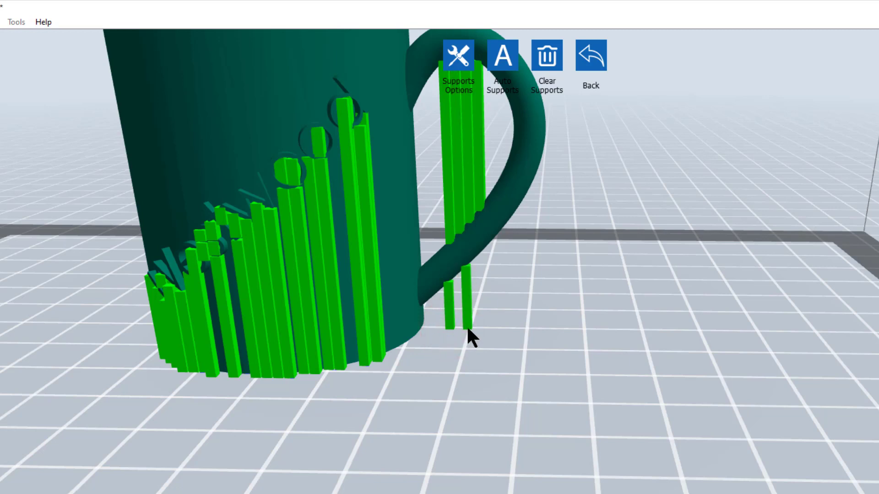
left_click(466, 328)
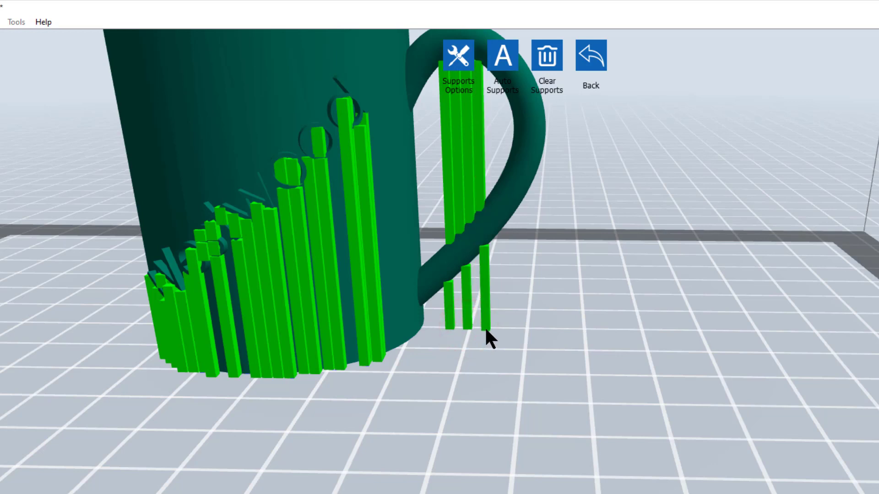
left_click(486, 329)
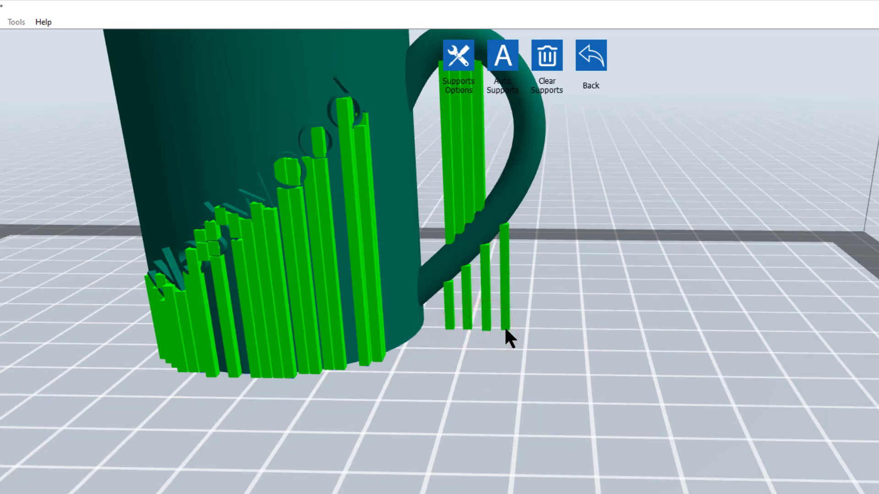
left_click(505, 328)
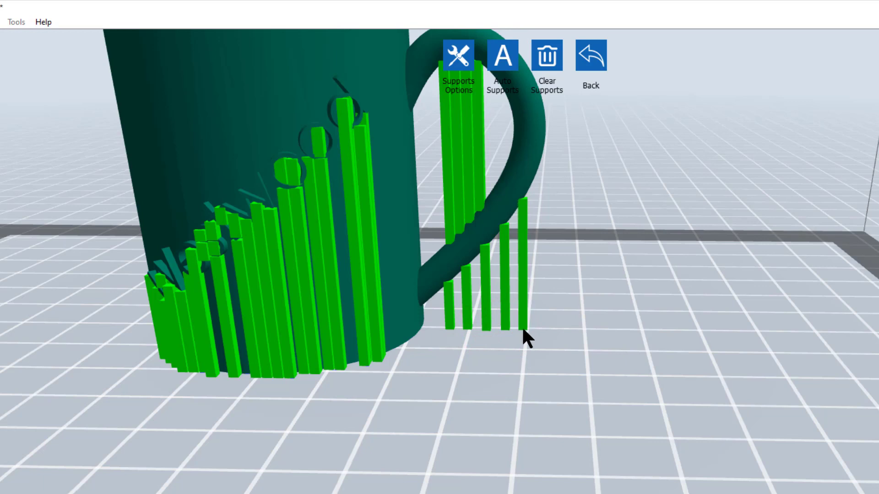
left_click(522, 328)
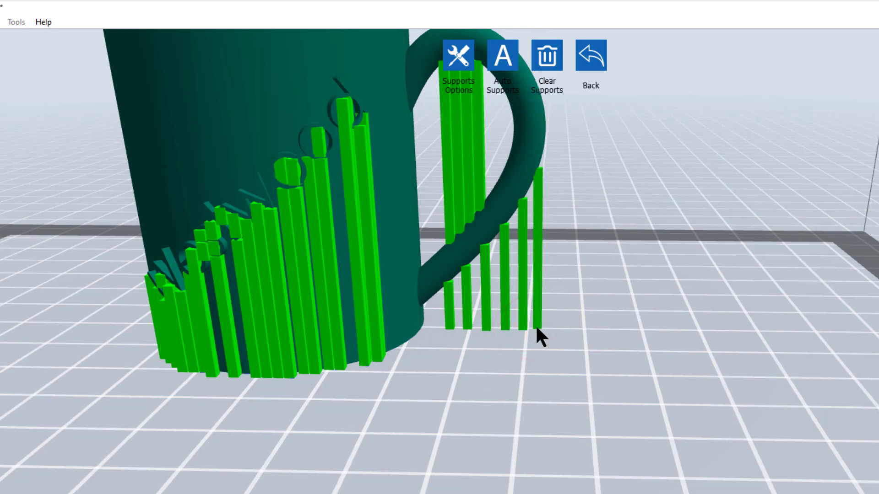
left_click(535, 325)
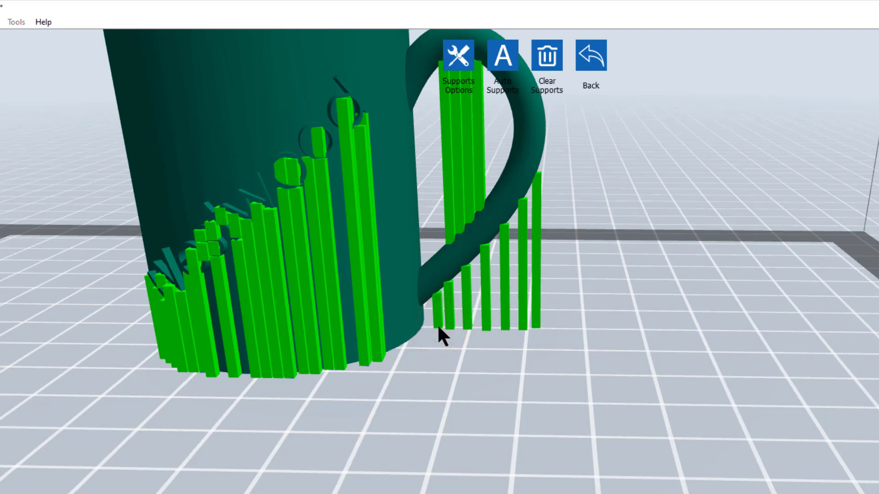
left_click(452, 335)
Turn the handle forward, add supports near where it meets the mug, and delete a misplaced one
left_click_drag(605, 357, 551, 361)
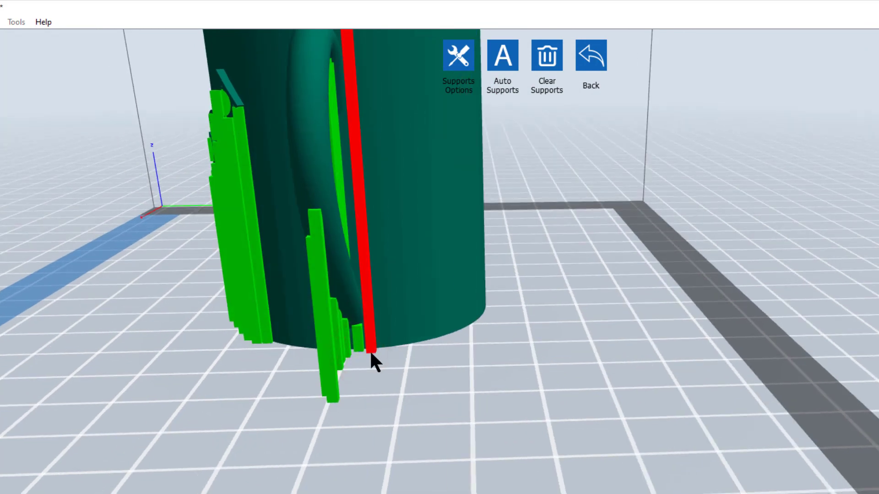
right_click_drag(368, 351, 302, 345)
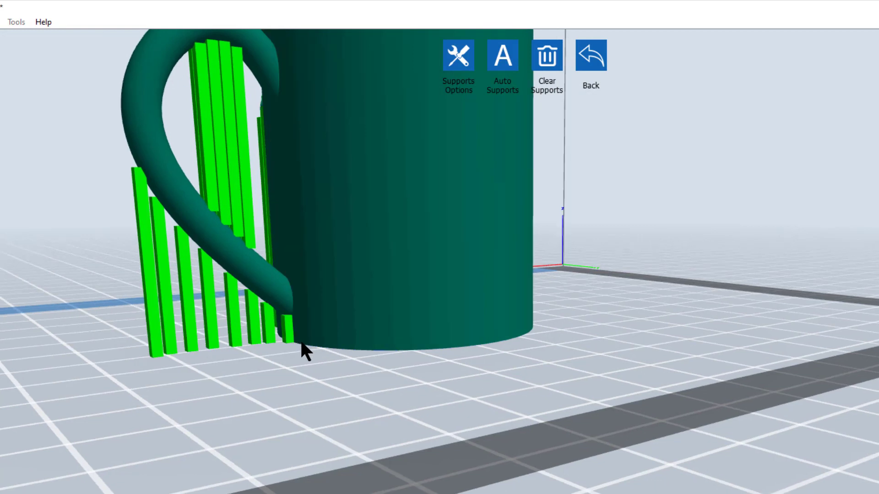
left_click(275, 341)
left_click(261, 346)
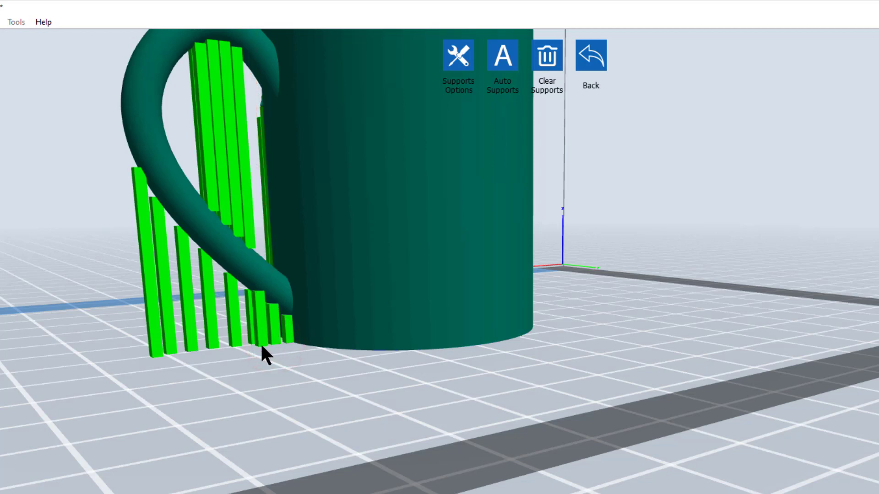
left_click_drag(262, 346, 238, 349)
left_click(234, 345)
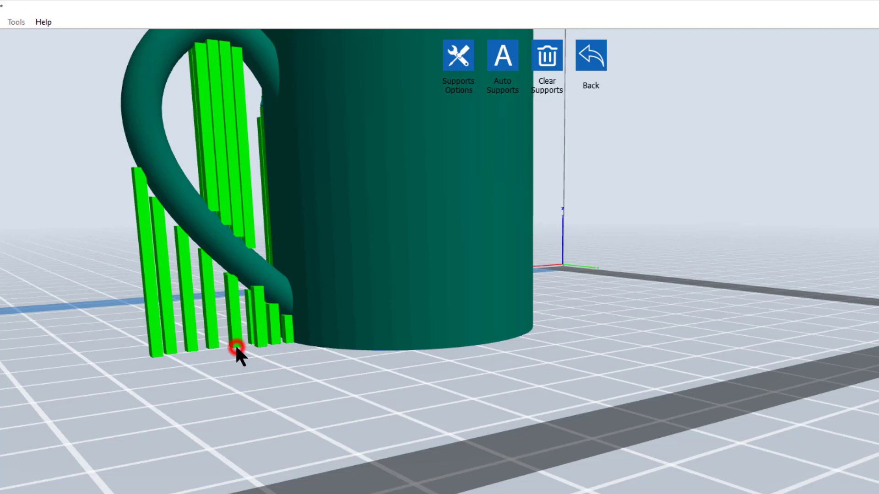
scroll(414, 351, "up", 3)
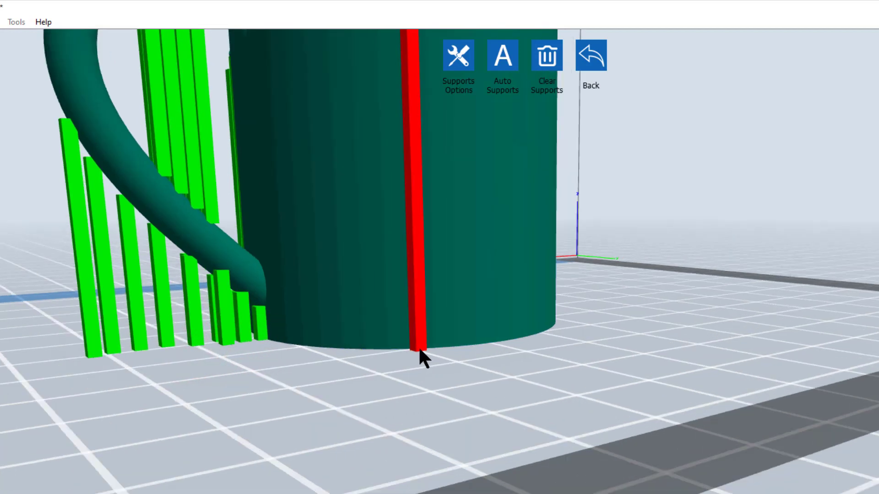
scroll(412, 352, "down", 3)
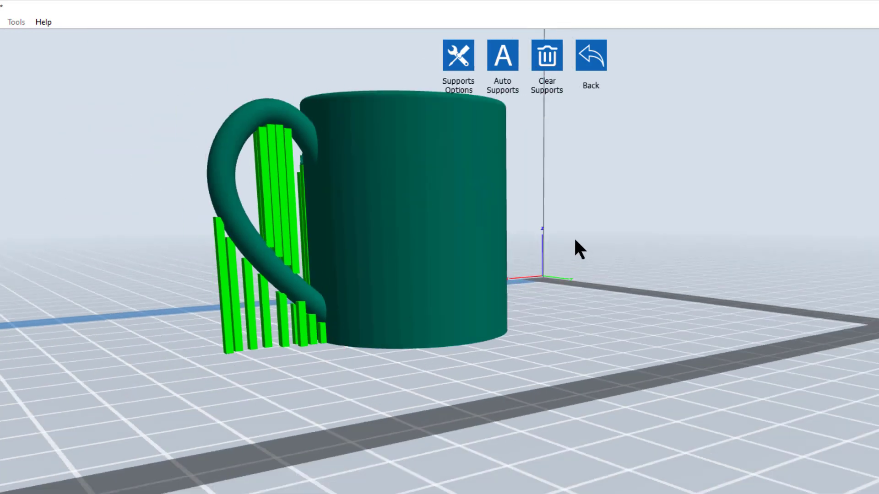
Exit support editing and accept the Creator Max PLA slicing settings
left_click(591, 62)
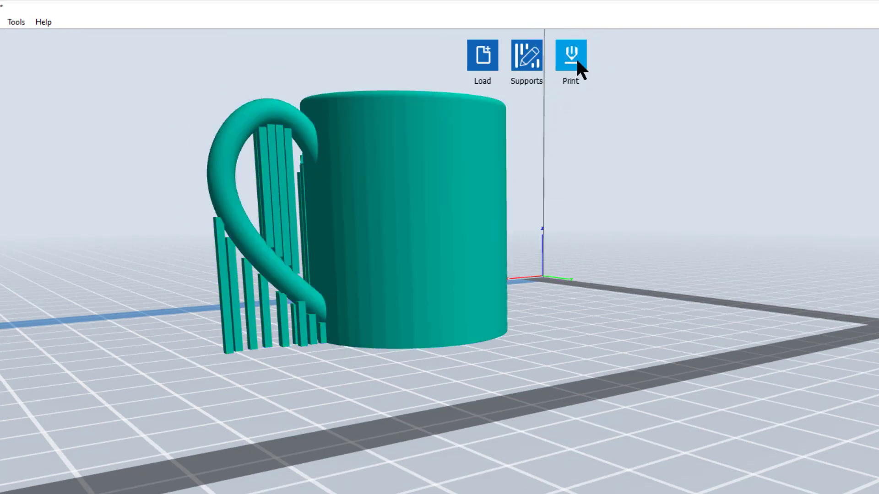
left_click(570, 54)
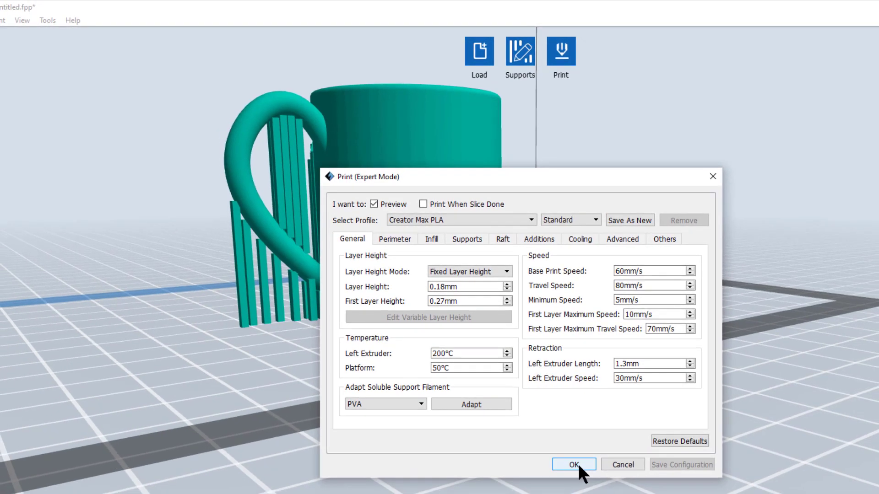
left_click(575, 464)
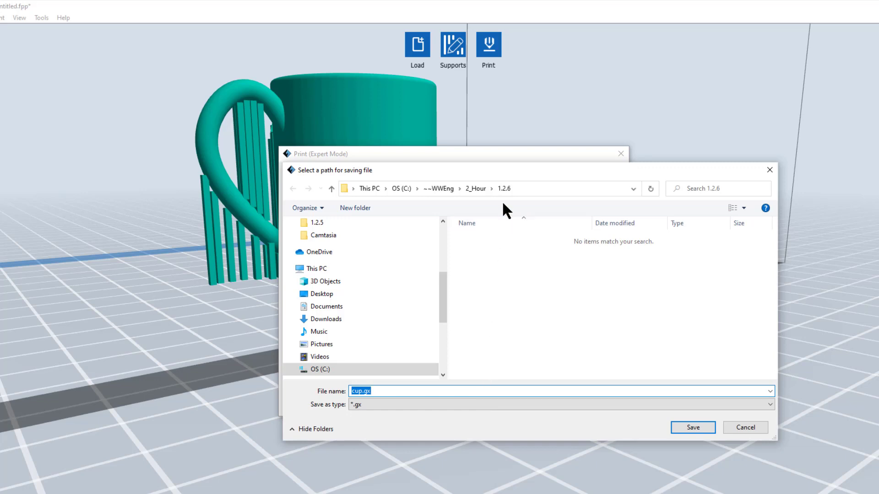
Save the sliced mug as cup.gx in the 1.2.6 folder
left_click(692, 428)
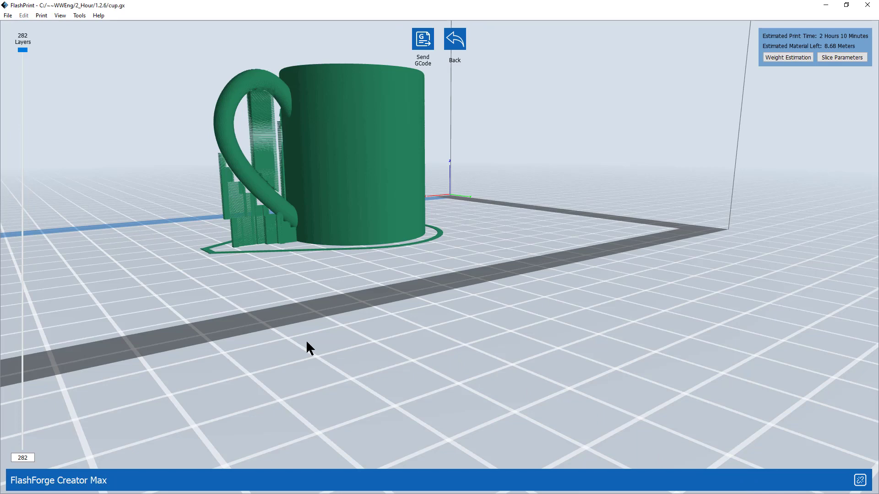
scroll(298, 337, "up", 2)
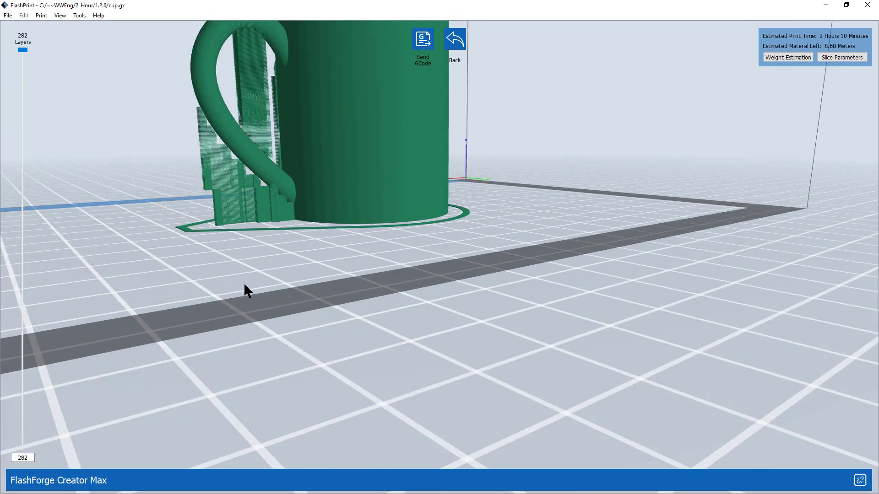
left_click_drag(245, 285, 296, 290)
scroll(298, 289, "down", 5)
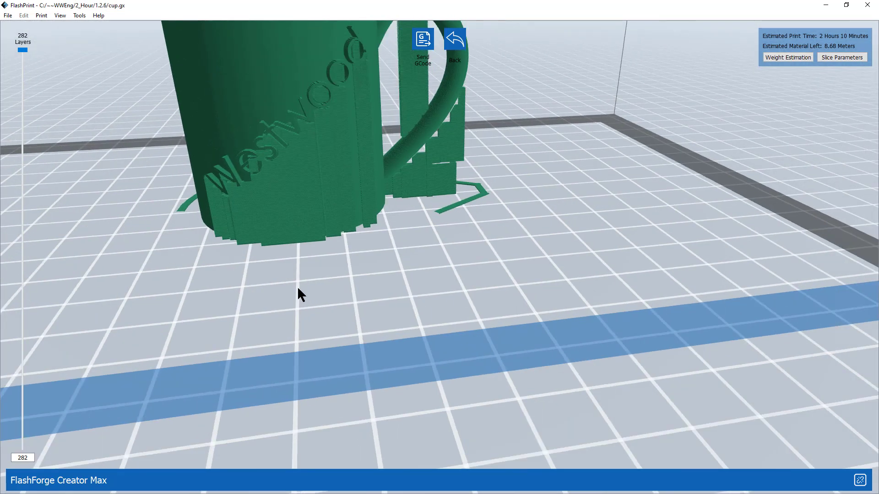
scroll(298, 290, "down", 2)
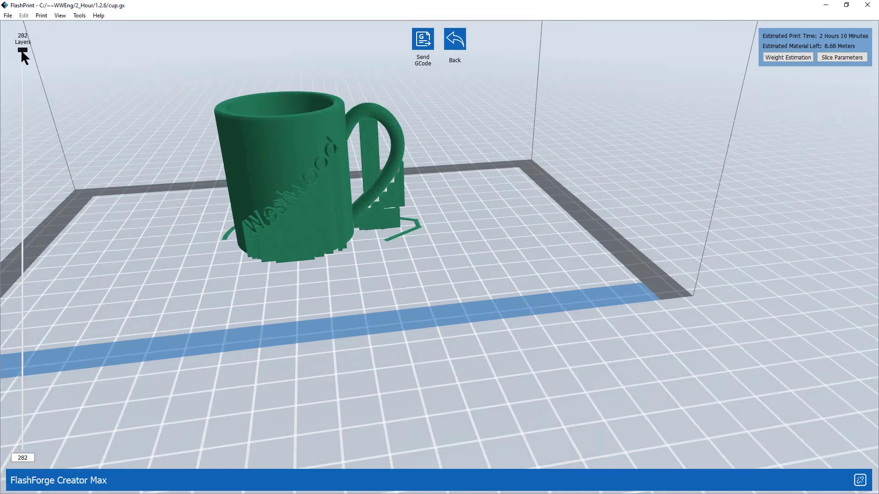
left_click_drag(20, 55, 31, 149)
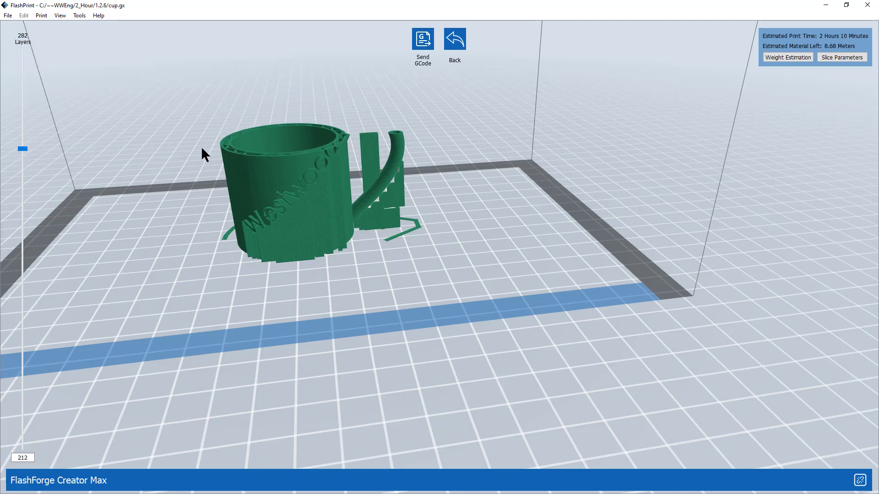
left_click_drag(202, 150, 191, 135)
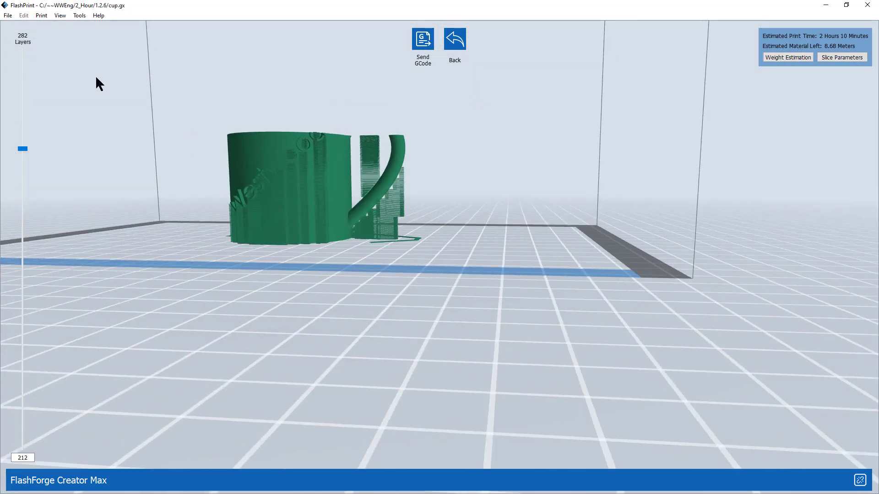
left_click_drag(28, 139, 25, 79)
left_click_drag(25, 48, 25, 40)
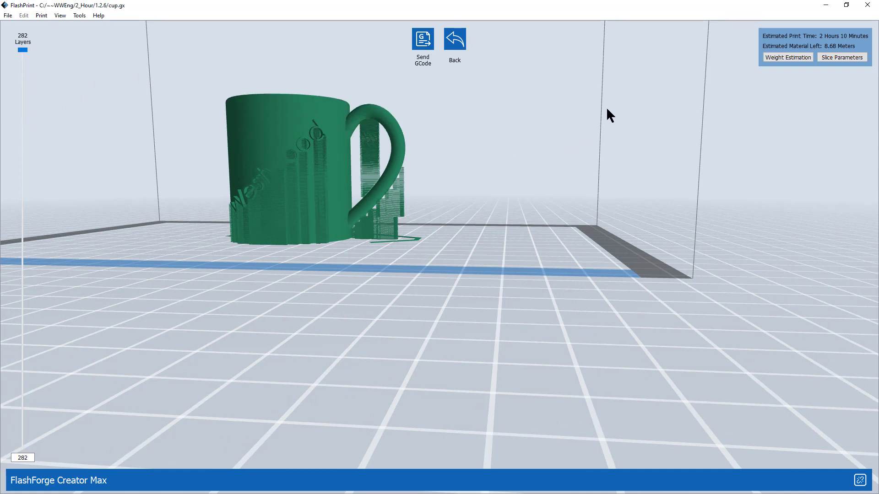